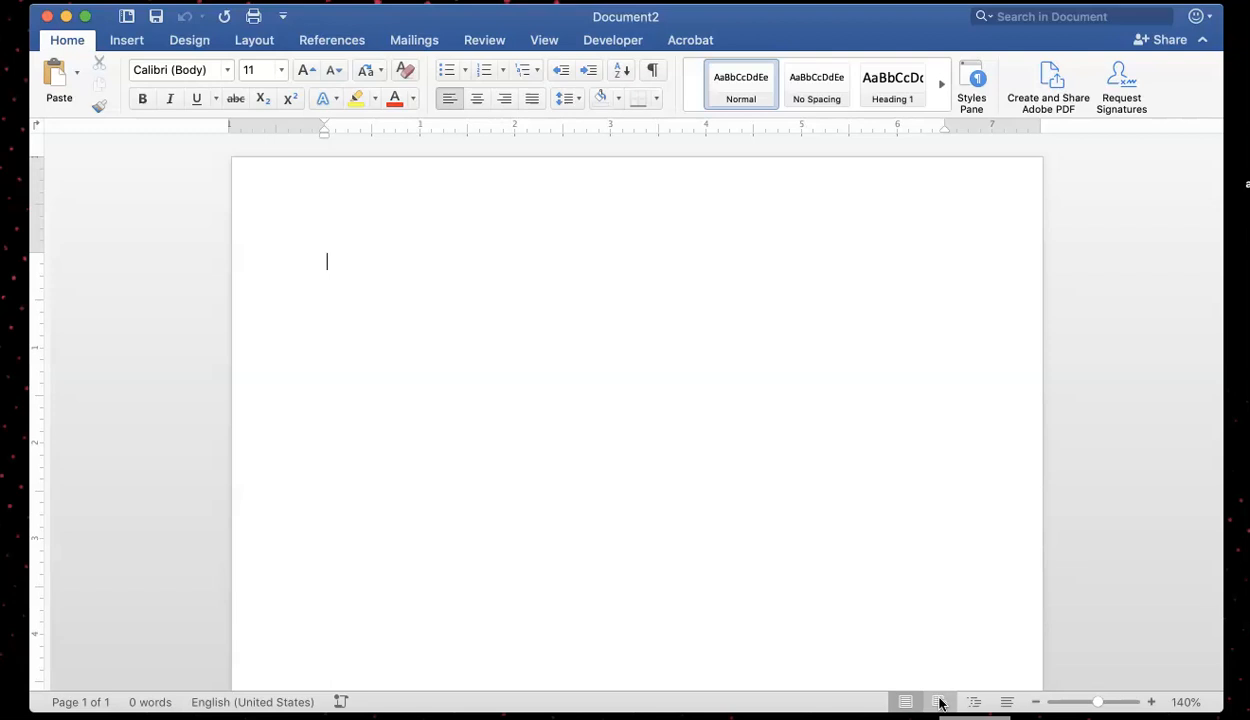
Step: Switch the document to web layout and run the accessibility check
left_click(939, 702)
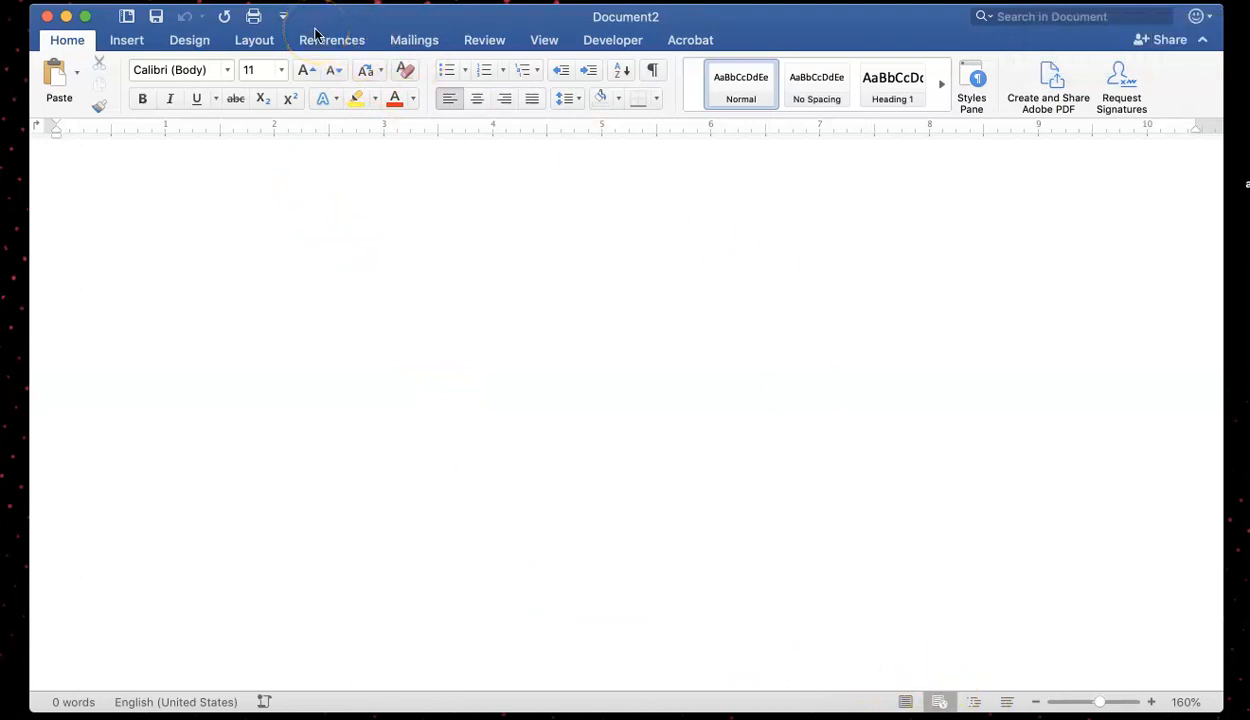
left_click(480, 43)
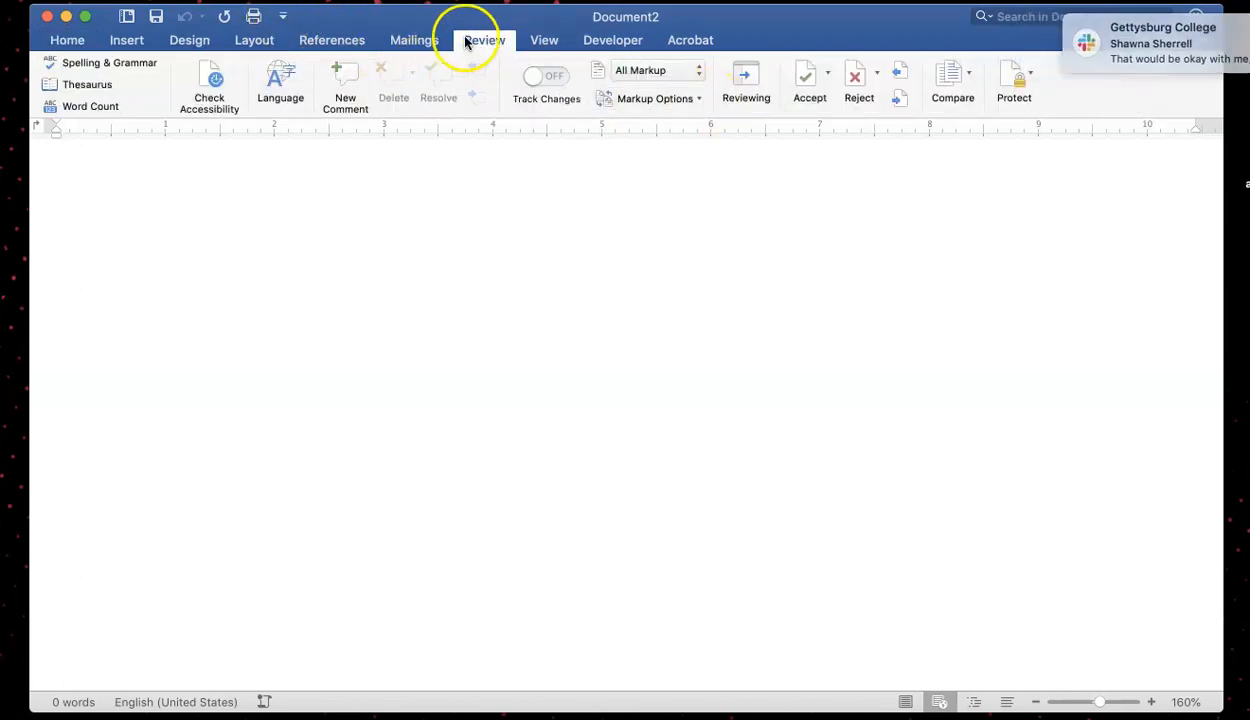
left_click(216, 84)
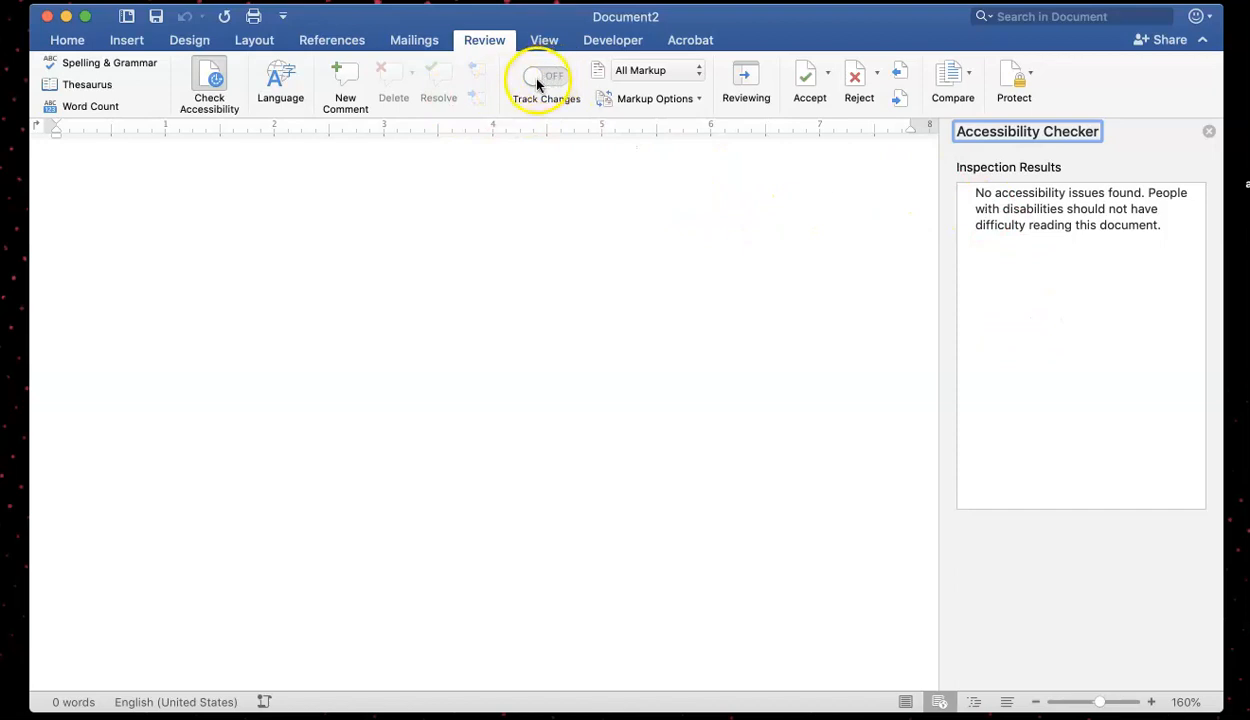
Step: Show the document map in the sidebar and open the Styles pane alongside the Accessibility Checker
left_click(750, 84)
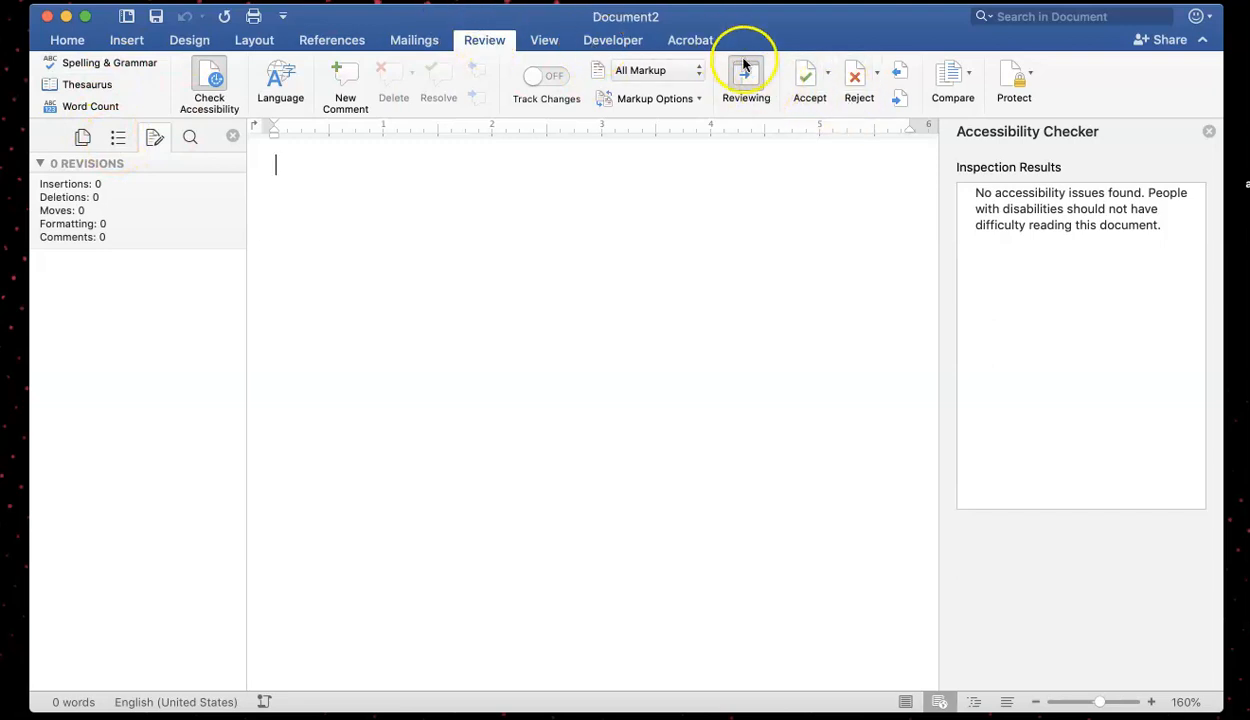
left_click(118, 139)
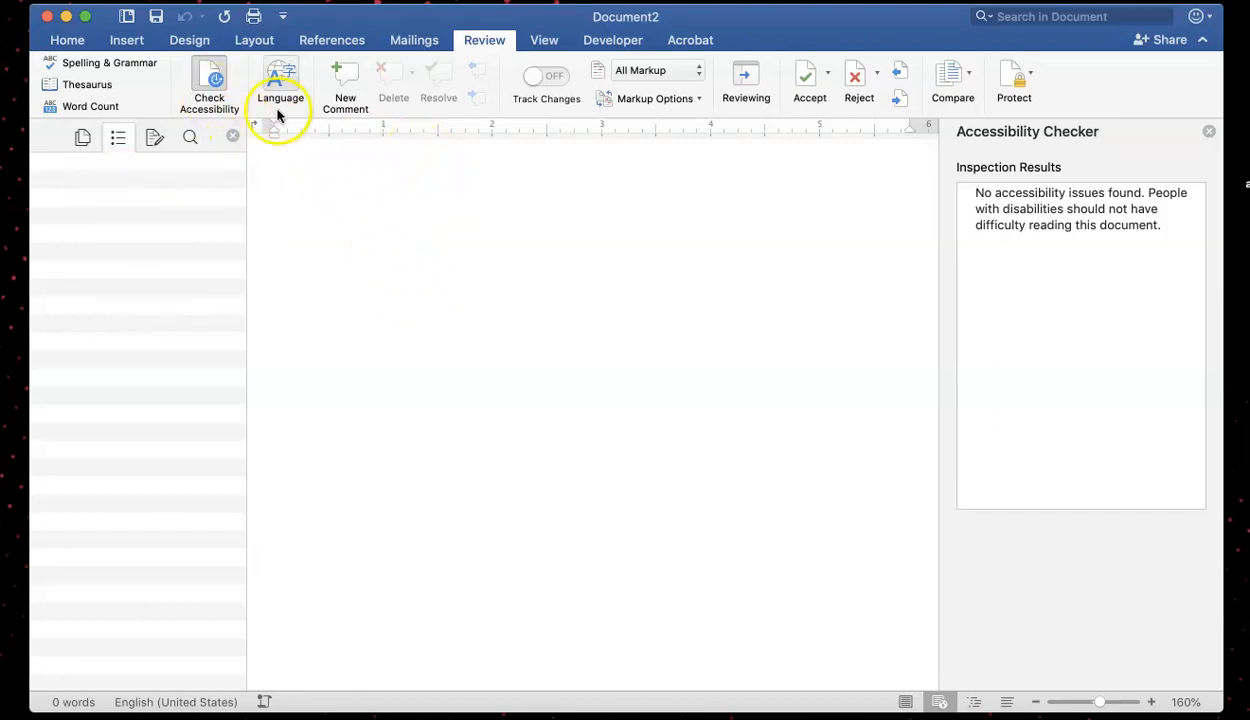
left_click(73, 43)
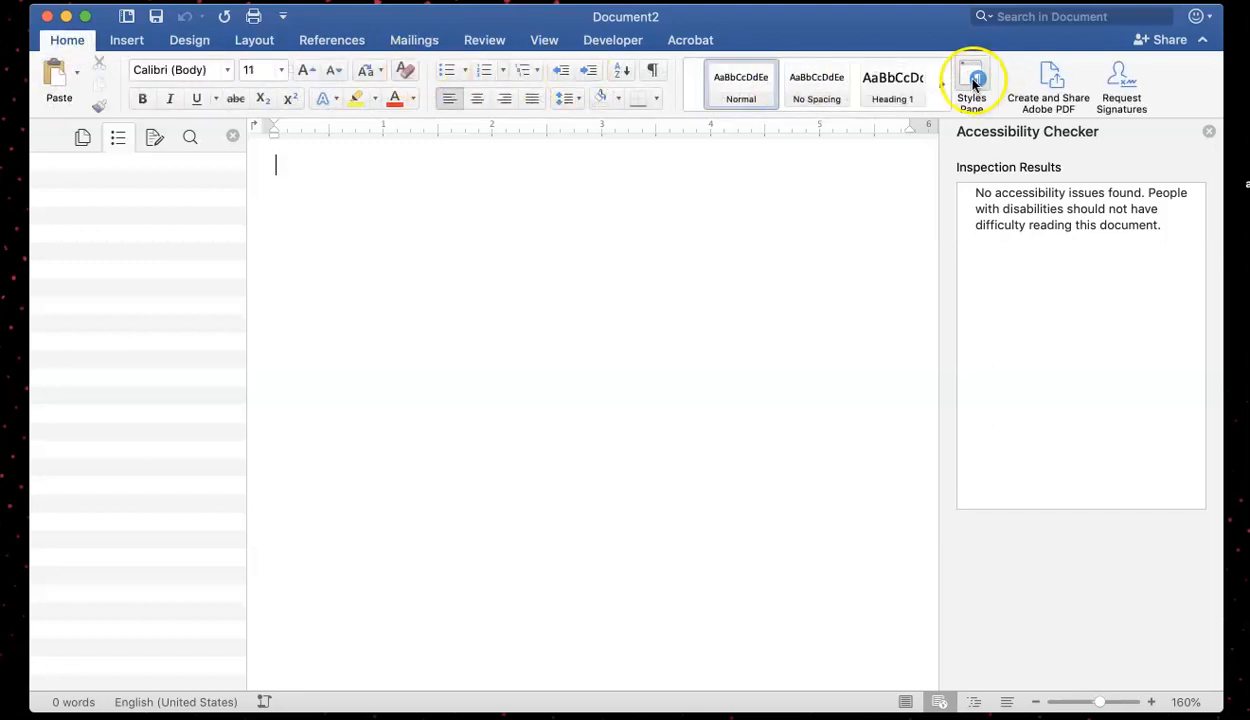
left_click(973, 84)
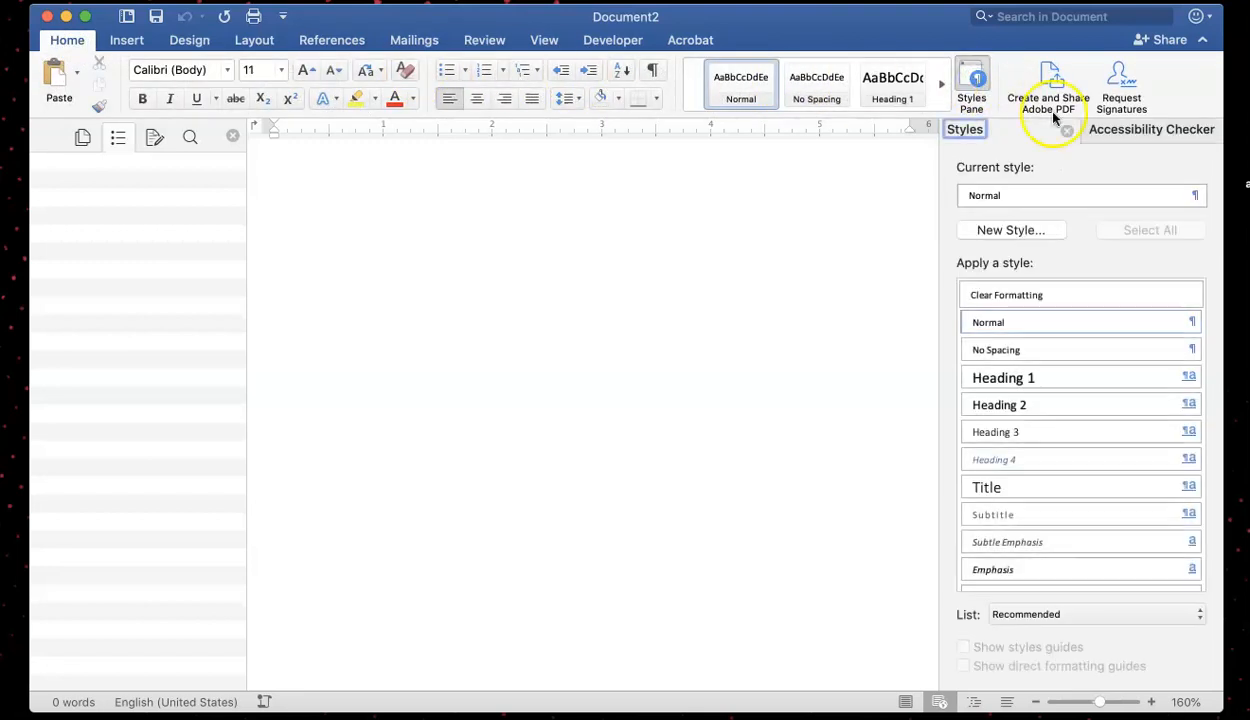
left_click(1140, 130)
left_click(980, 132)
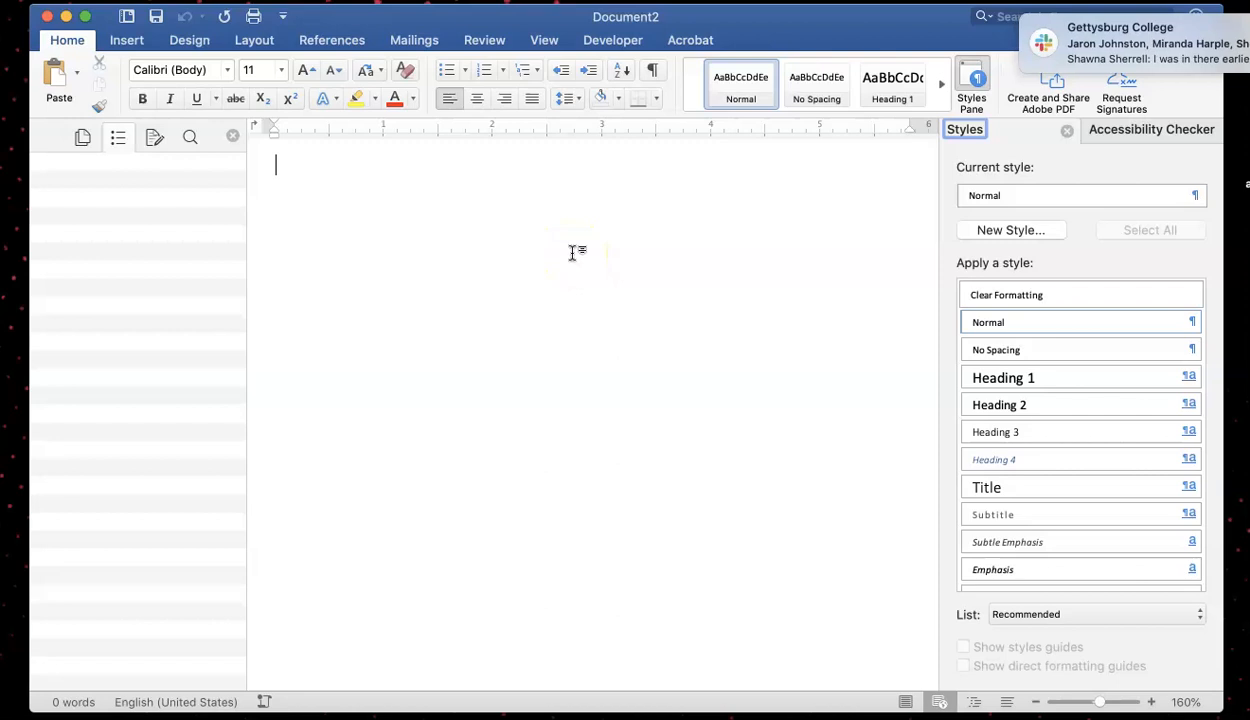
Step: Enter "Document title" as the first line and "Here is some dummy text" as the paragraph below it
left_click(573, 252)
type("Document title")
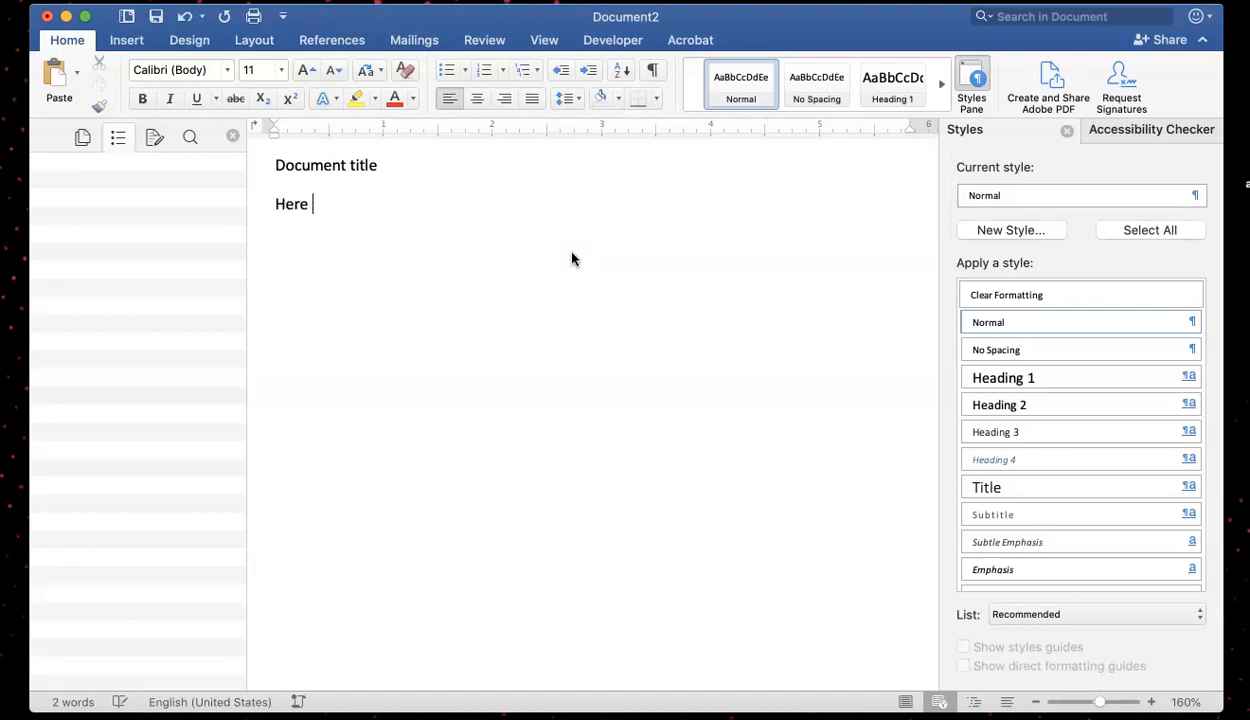
type("dummy text")
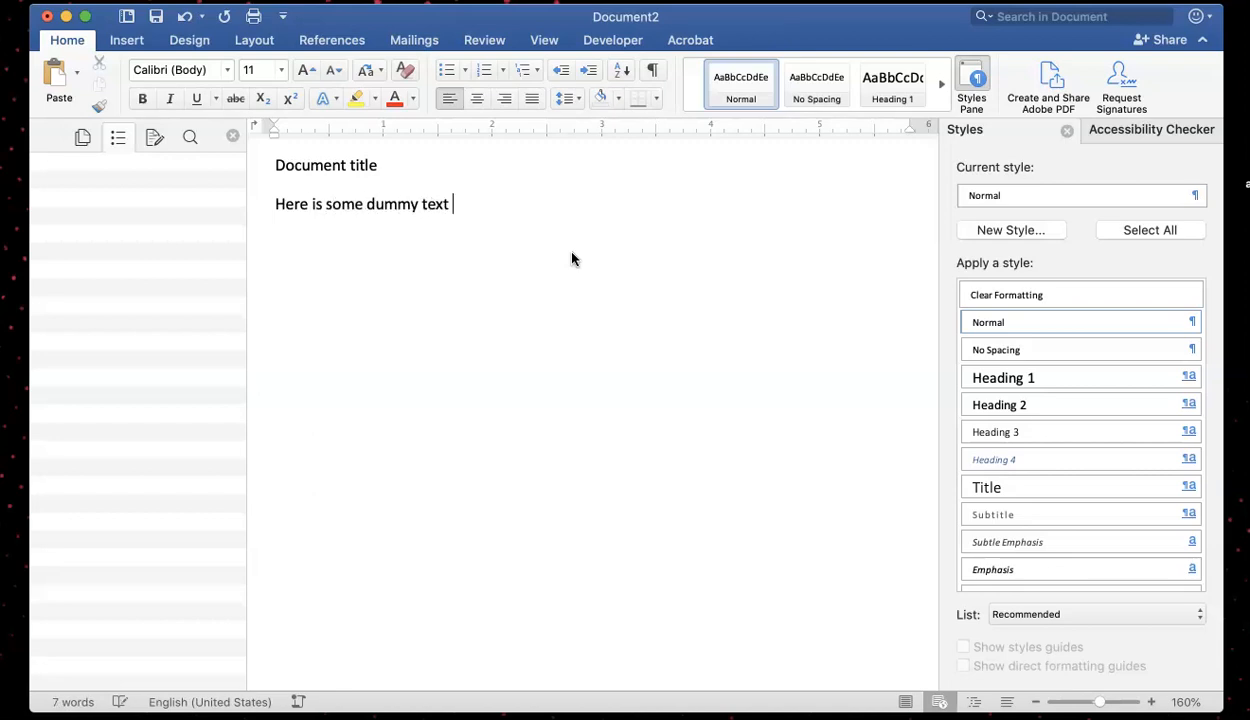
Step: Copy the dummy text sentence and paste it repeatedly to fill the document with dummy paragraphs
key("shift+super+Left")
key("super+c")
key("Right")
key("super+v")
key("super+v")
key("super+v")
key("super+v")
key("super+v")
key("super+v")
key("super+v")
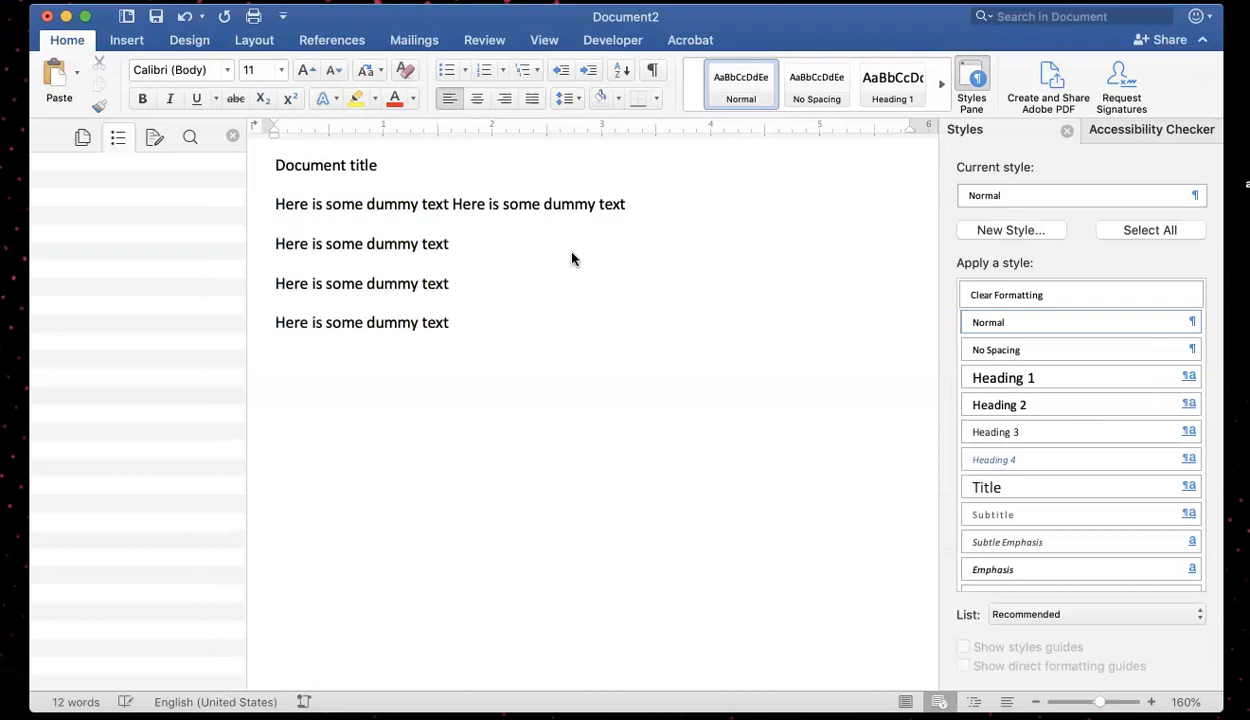
Step: Paste another dummy sentence into the first body paragraph so it holds three, and remove the extra blank line
left_click(530, 229)
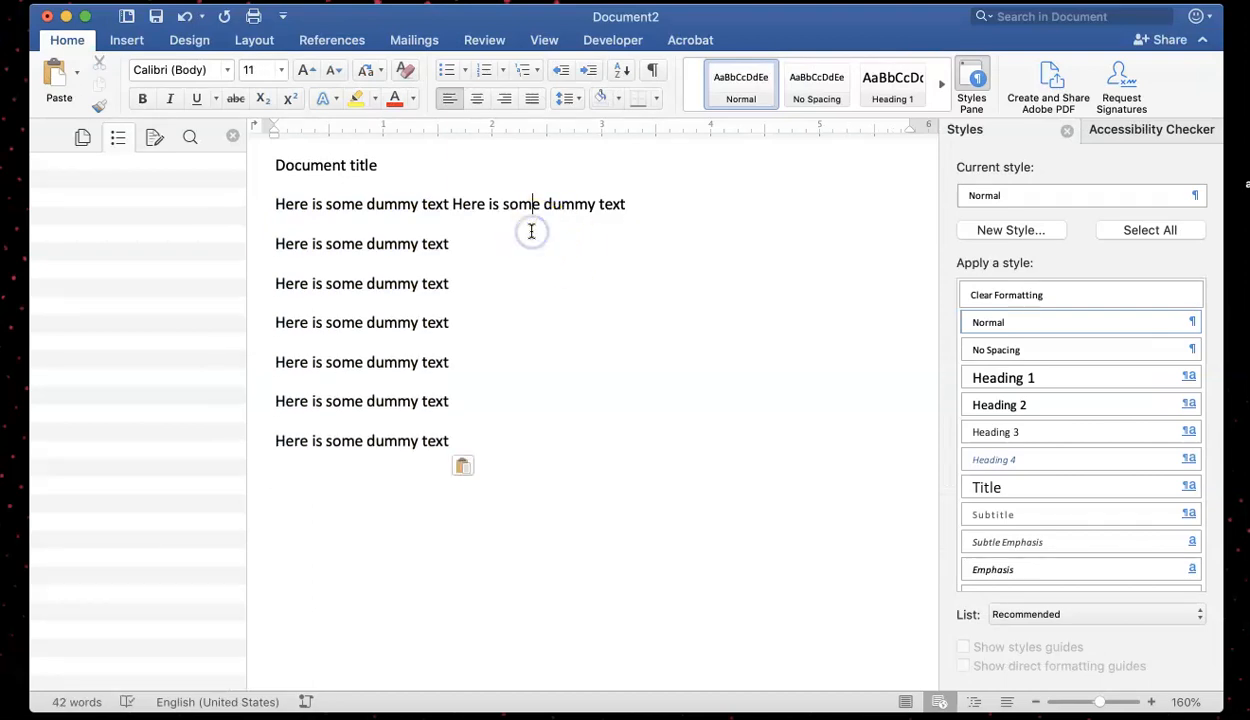
key("shift+super+Left")
left_click(531, 231)
key("shift+super+Left")
key("Left")
key("Left")
key("super+v")
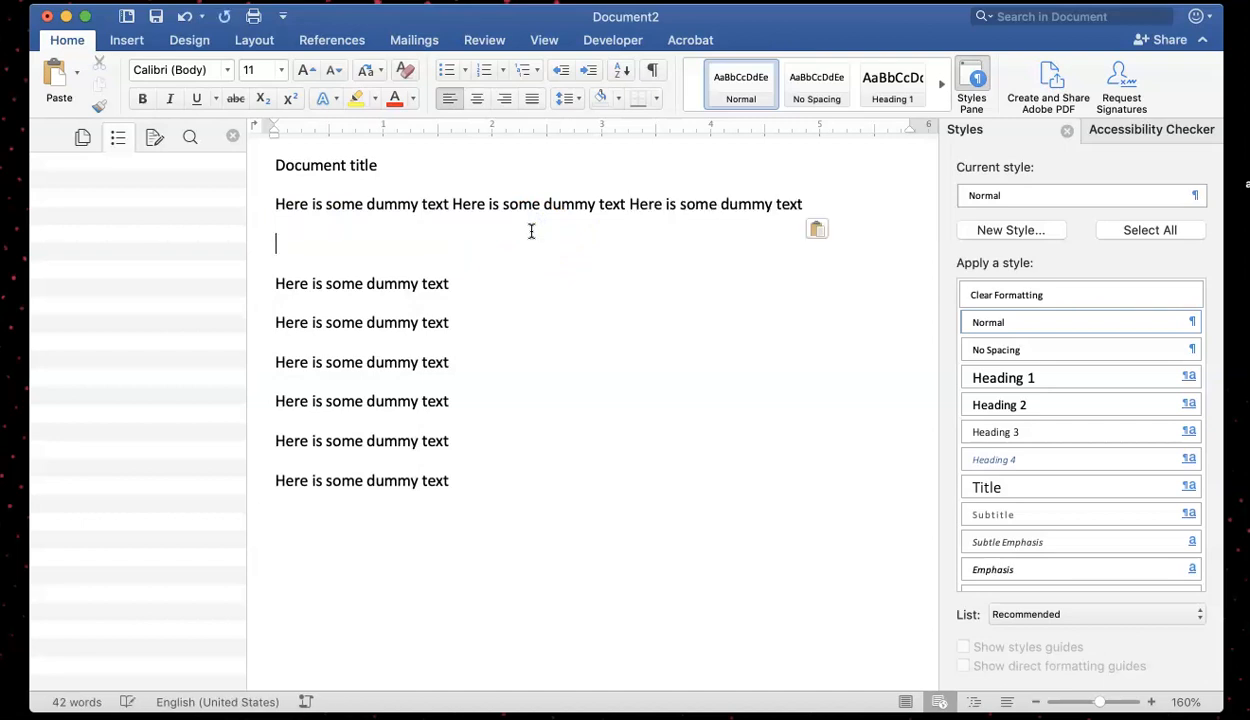
key("BackSpace")
Step: Duplicate the three-sentence paragraph to make a six-sentence paragraph followed by a three-sentence one, without a blank line between them
key("shift+super+Left")
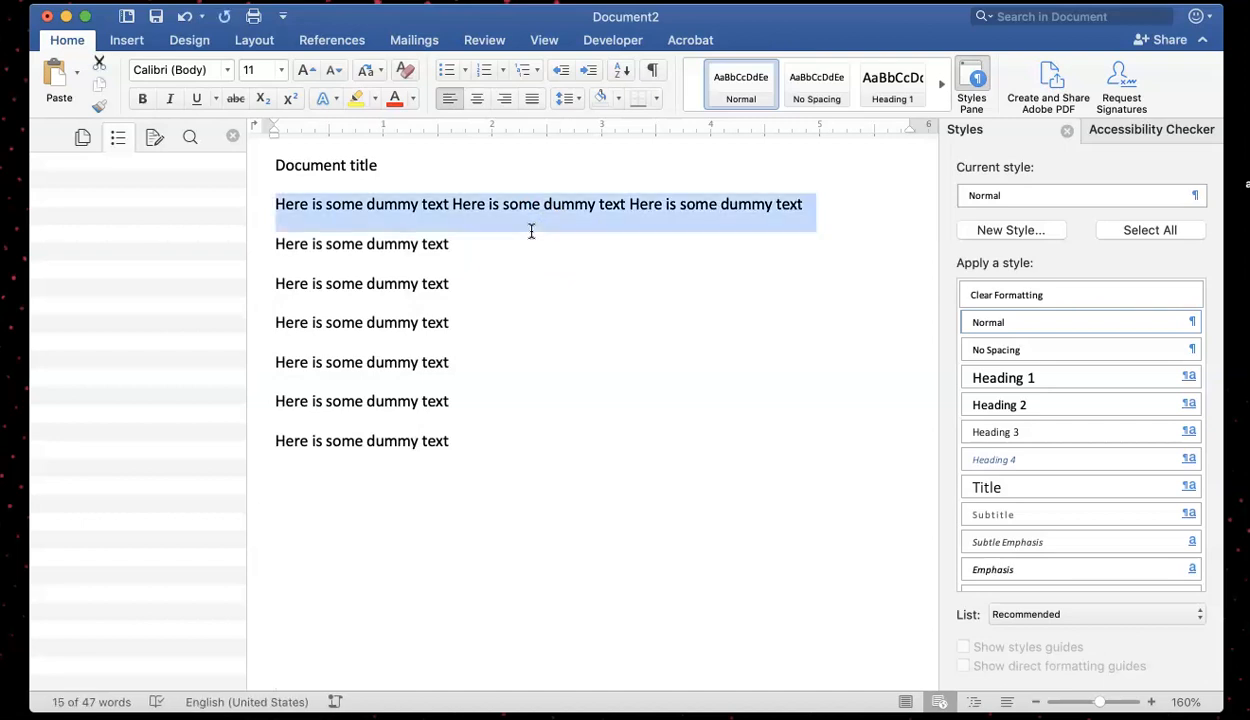
key("Down")
key("super+v")
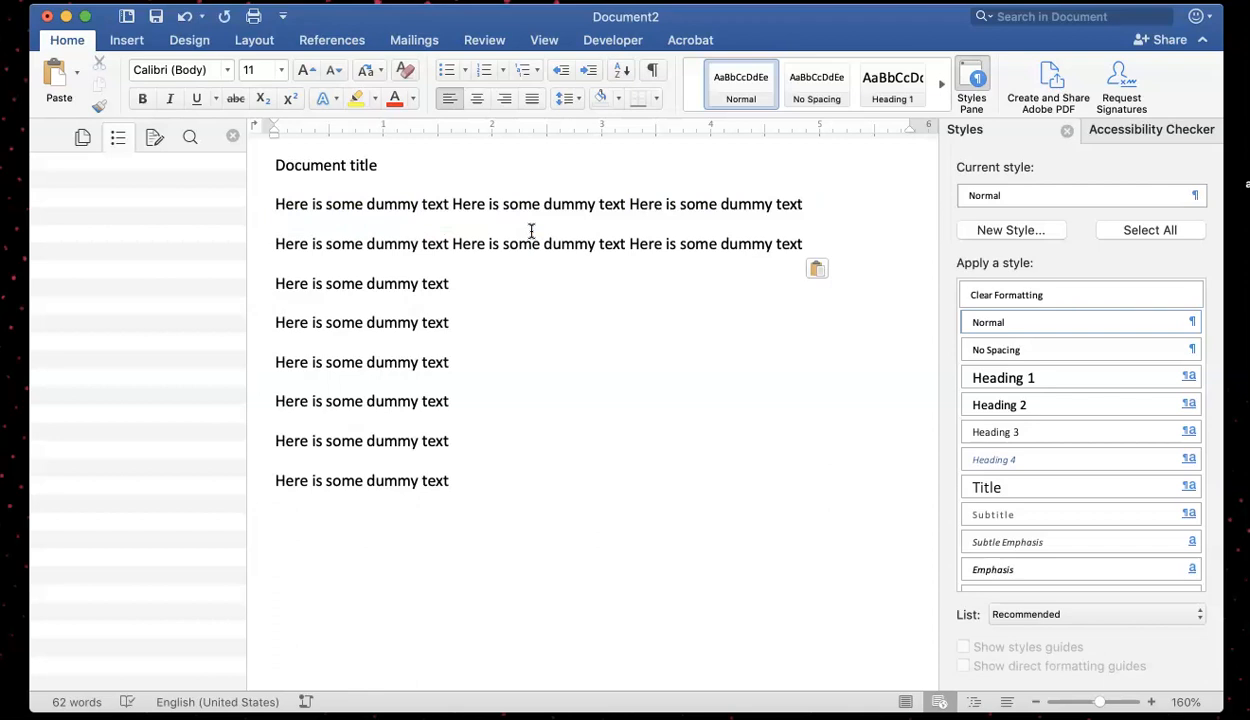
key("super+v")
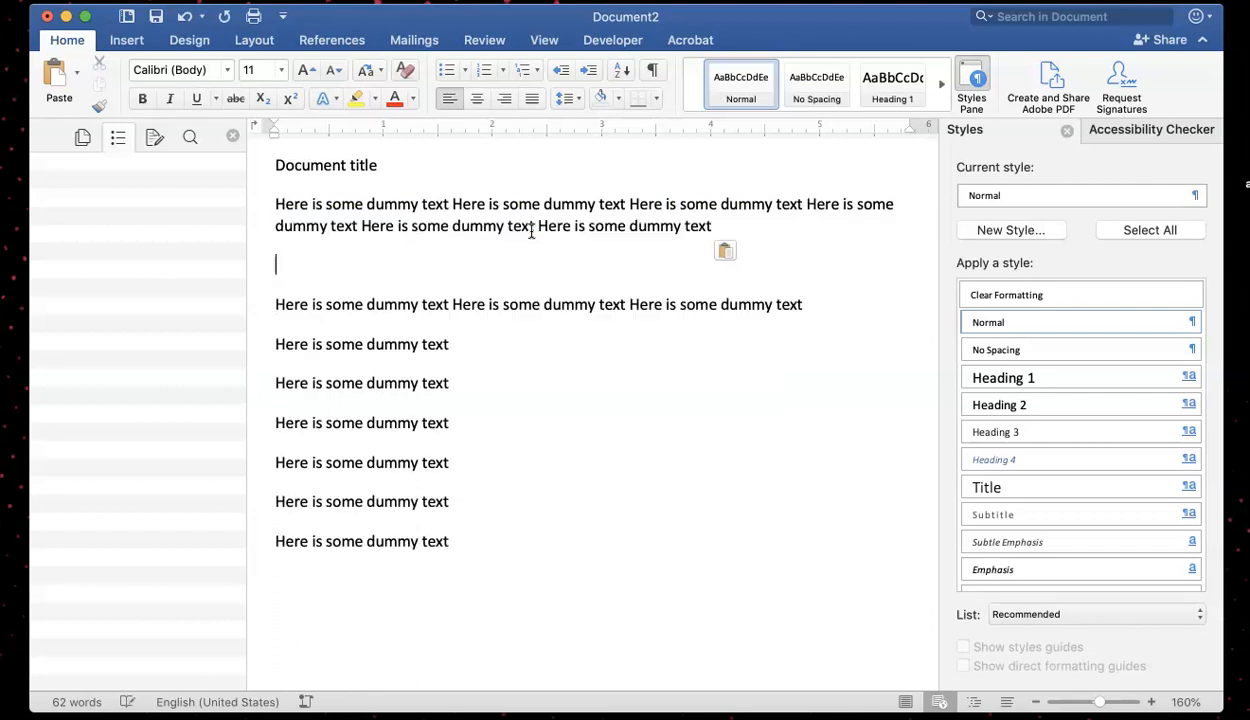
key("BackSpace")
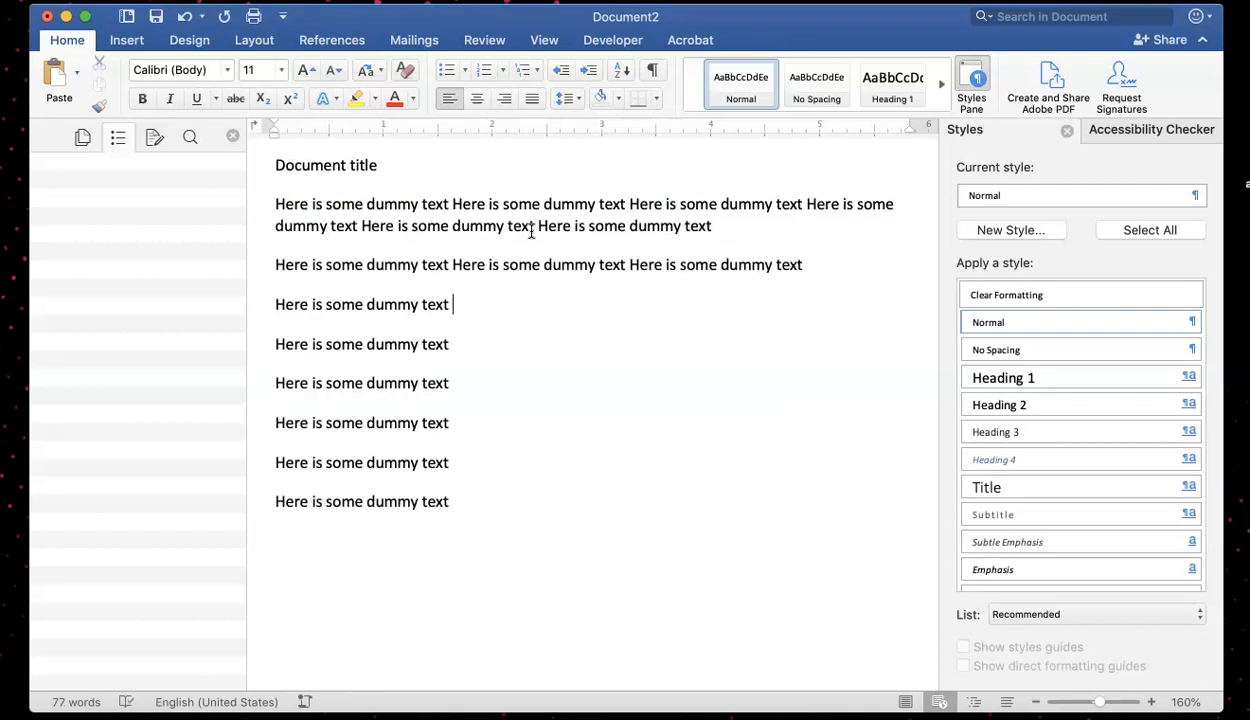
Step: Delete the surplus one-sentence dummy paragraphs, keeping a single one at the end of the document
key("shift+super+Left")
key("Left")
key("shift+Down")
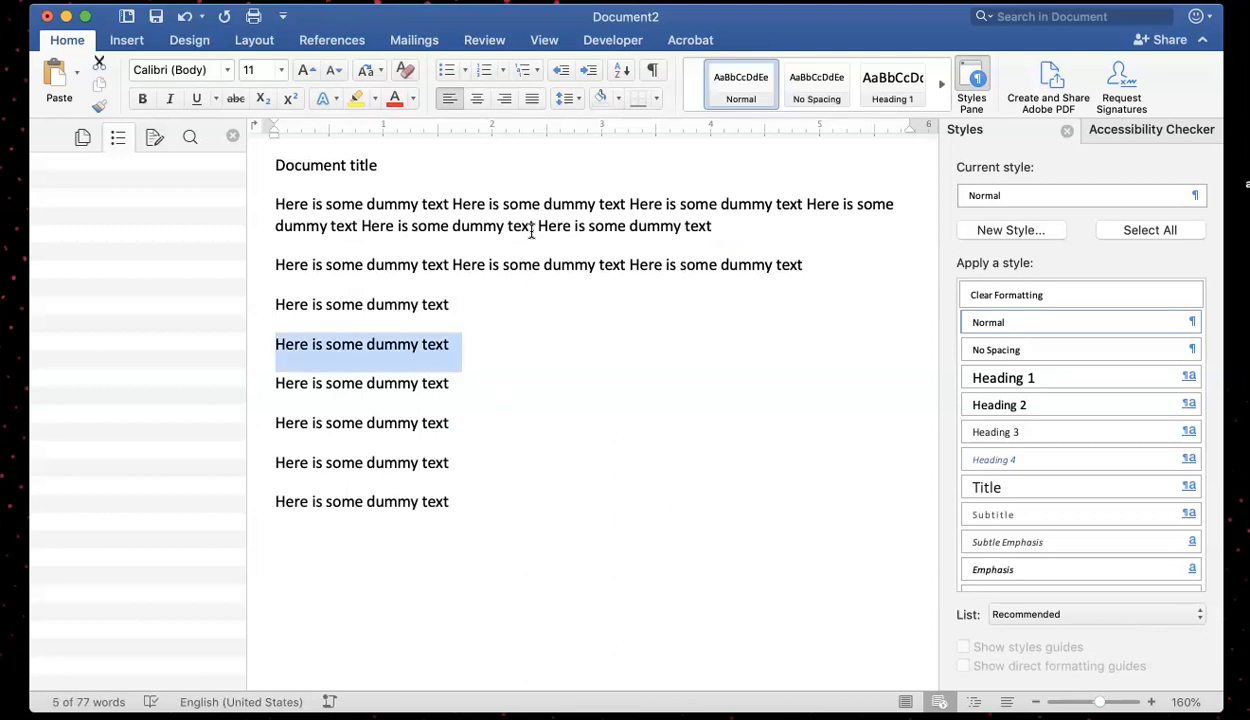
key("shift+Down")
key("shift+Down")
key("shift+Down")
key("shift+Down")
key("BackSpace")
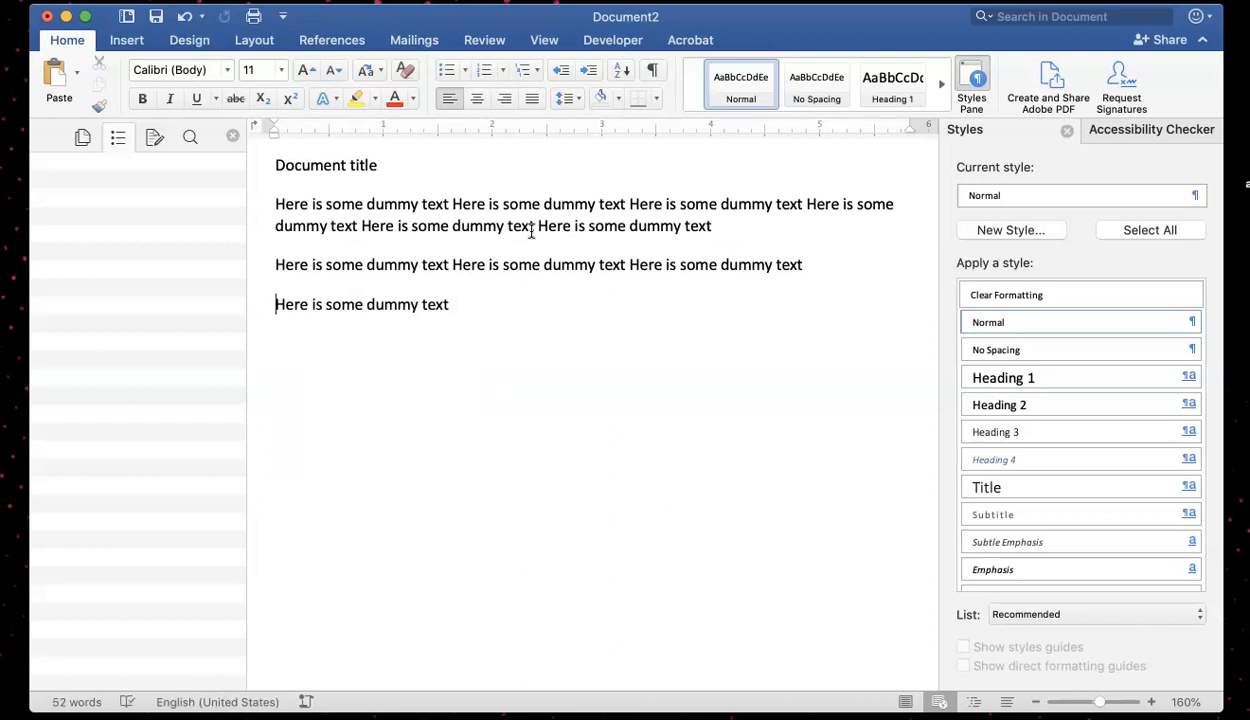
key("Down")
key("shift+Down")
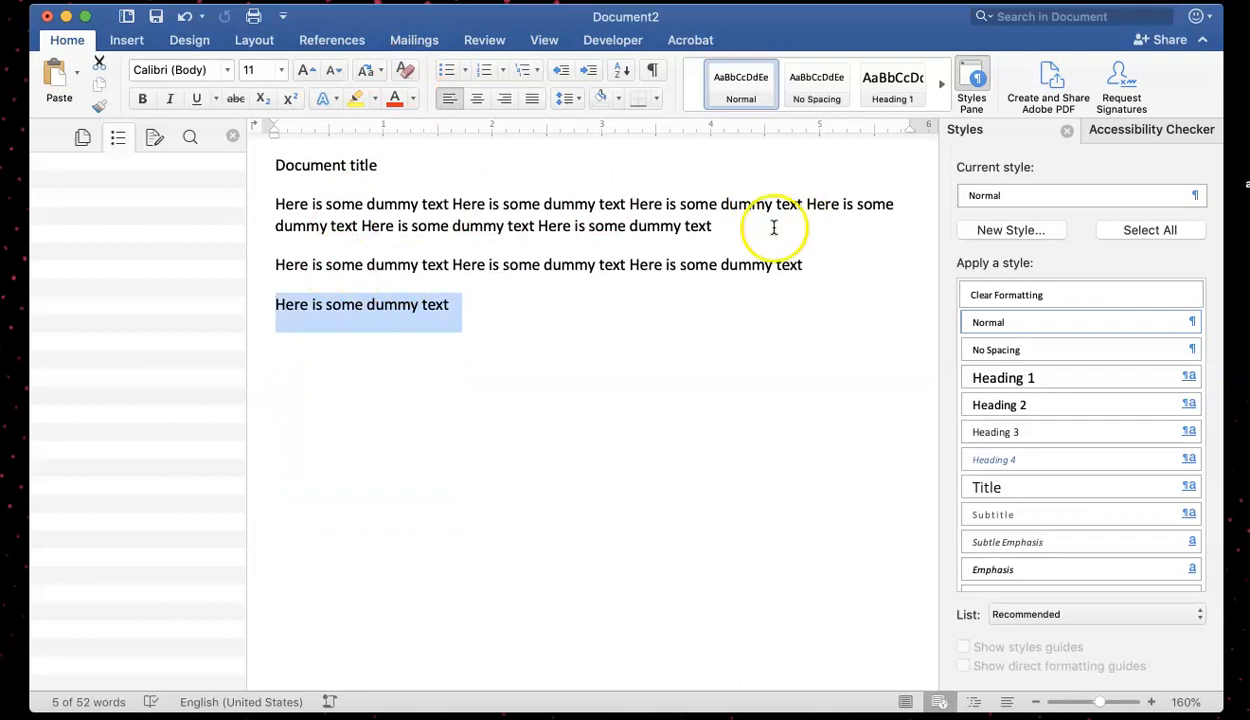
Step: Apply the Heading 1 style to the "Document title" line
left_click(748, 237)
key("Up")
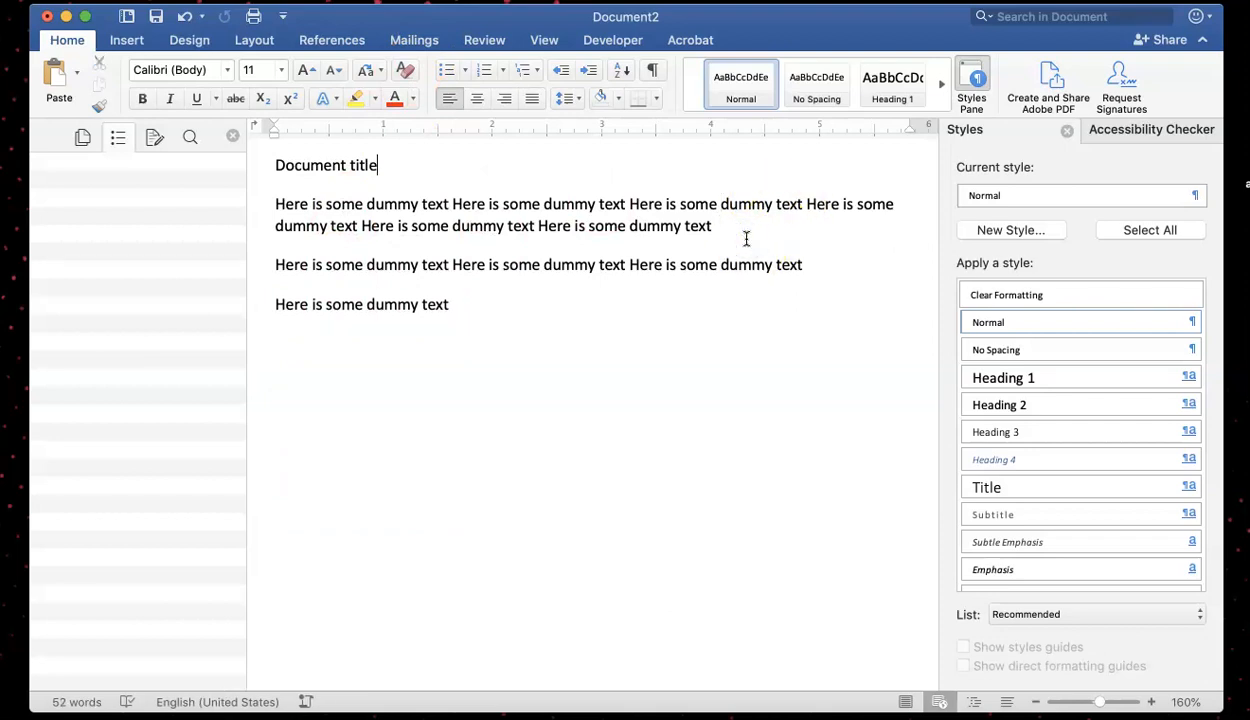
key("shift+Home")
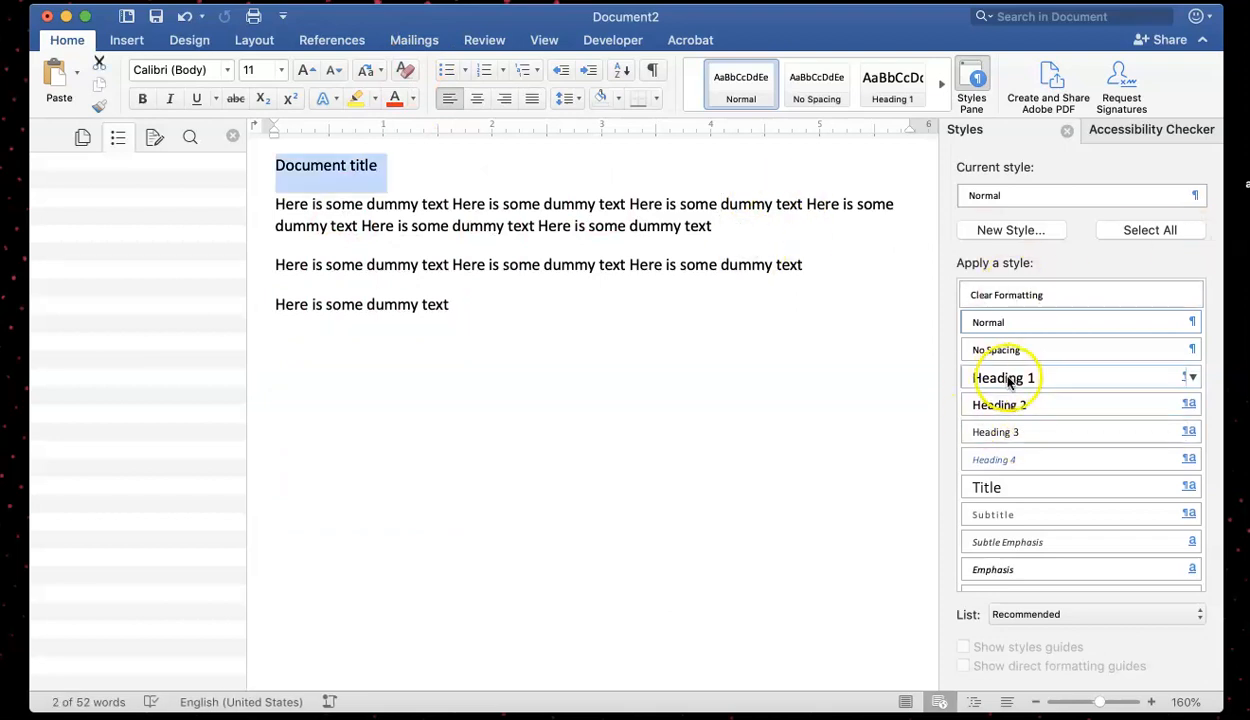
left_click(1009, 380)
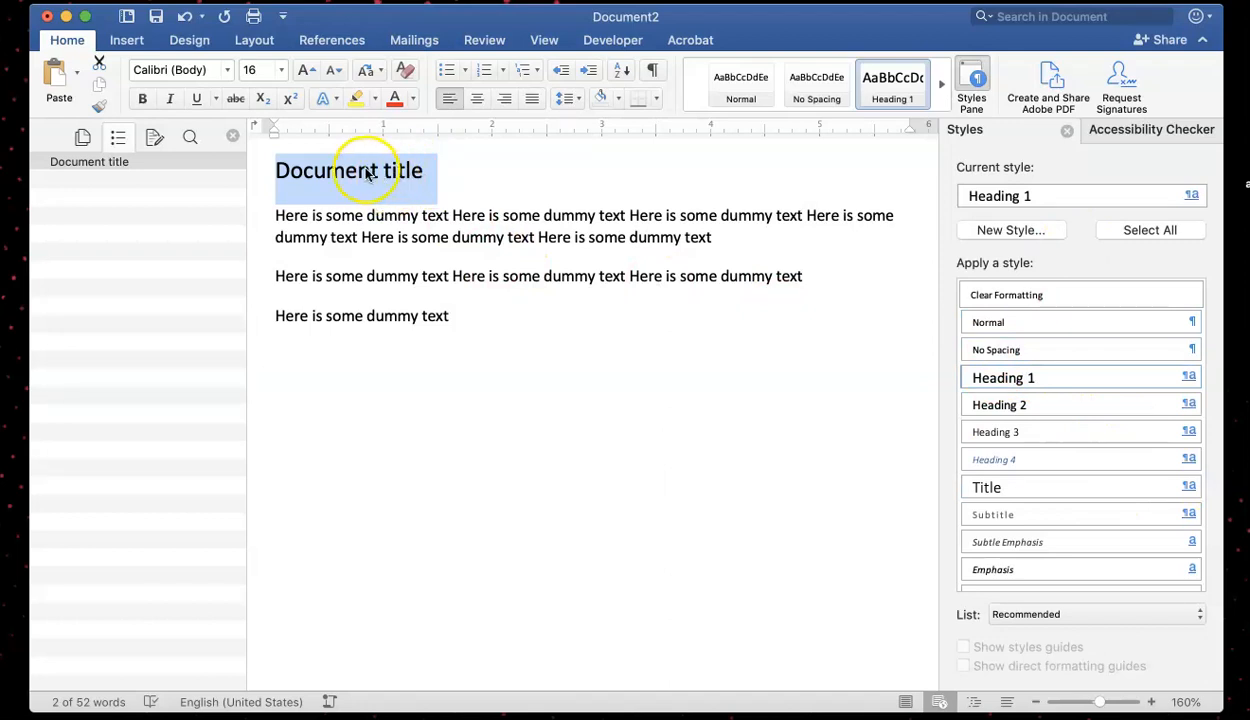
Step: In the document properties, set the title to "Document title" and replace the author with the author's name
left_click(110, 1)
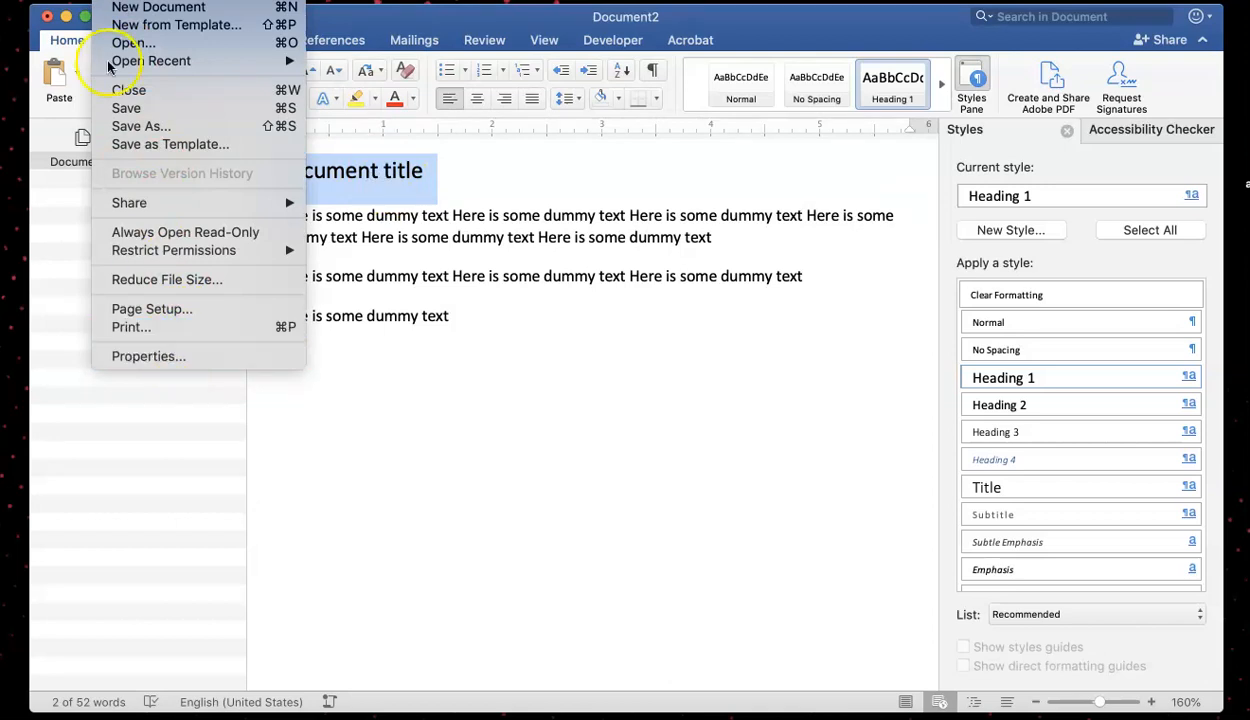
left_click(203, 356)
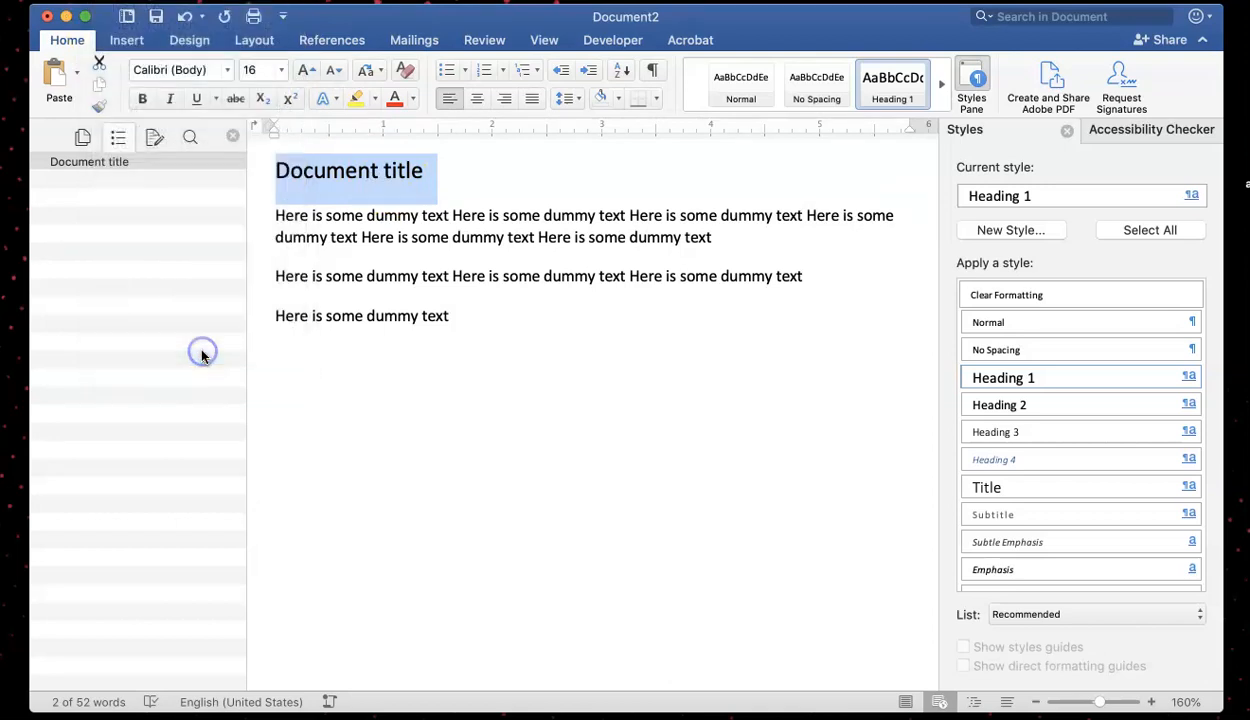
left_click(609, 116)
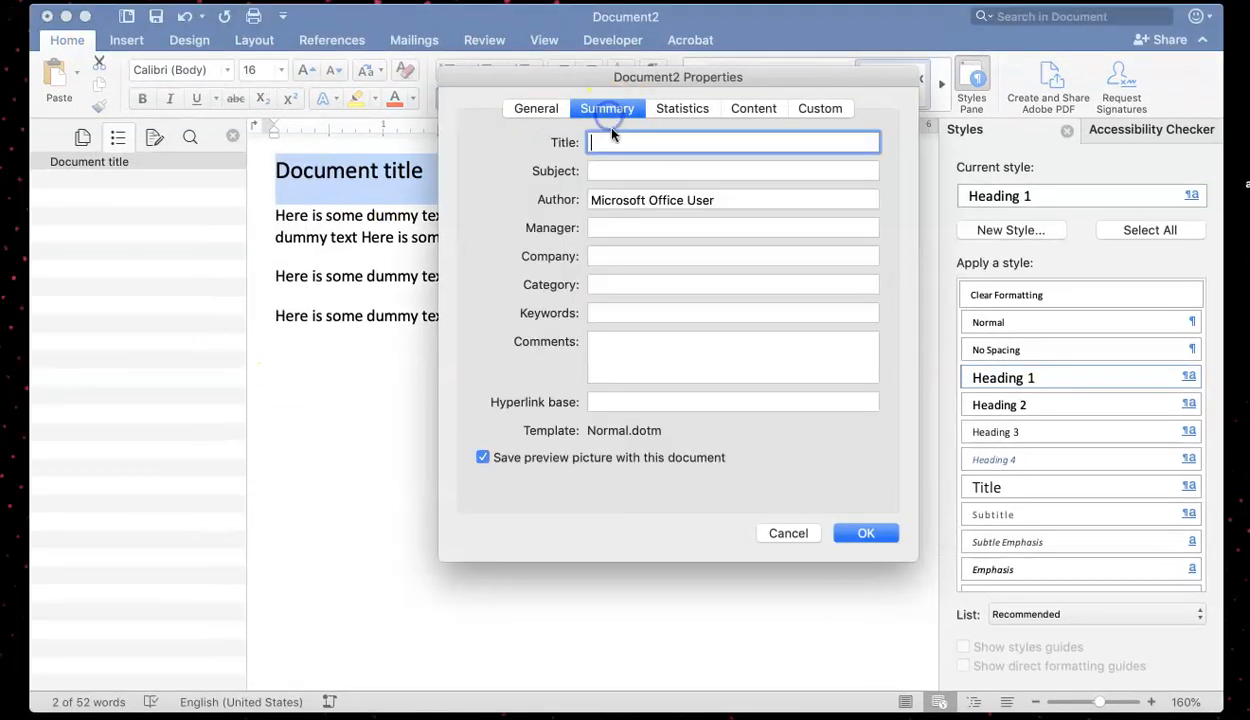
key("super+v")
left_click(661, 196)
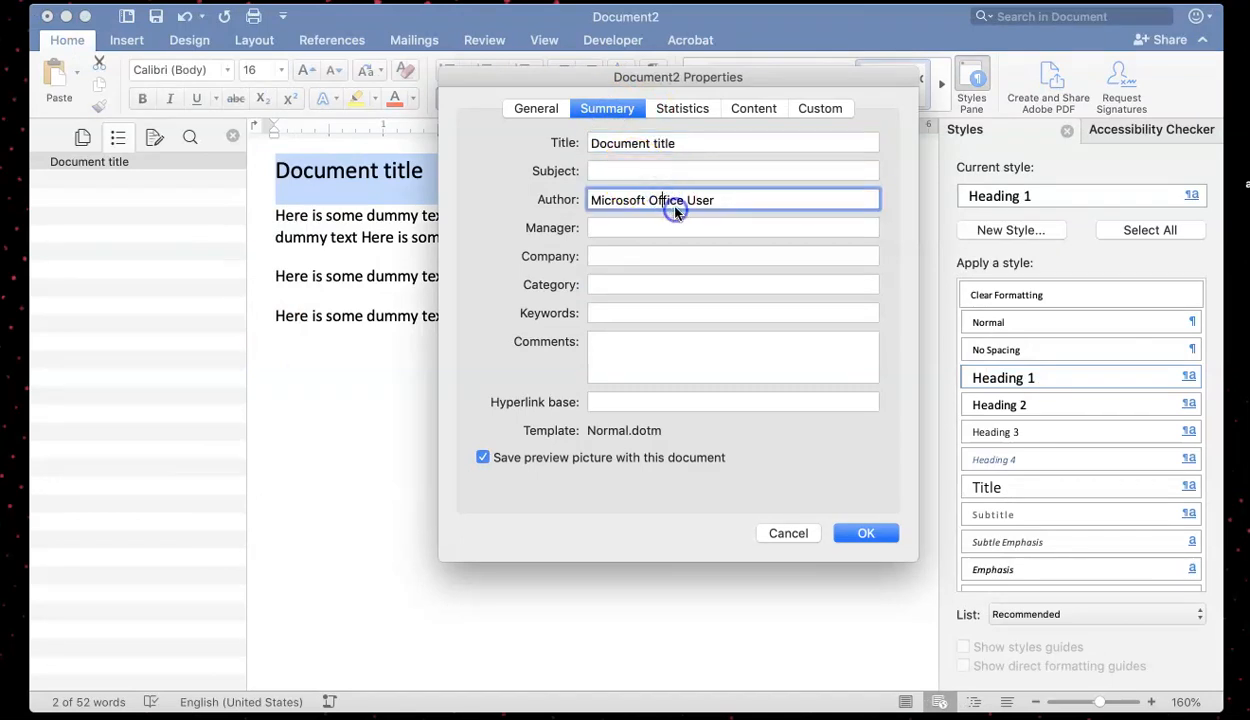
triple_click(670, 201)
type("Adrian")
key("Return")
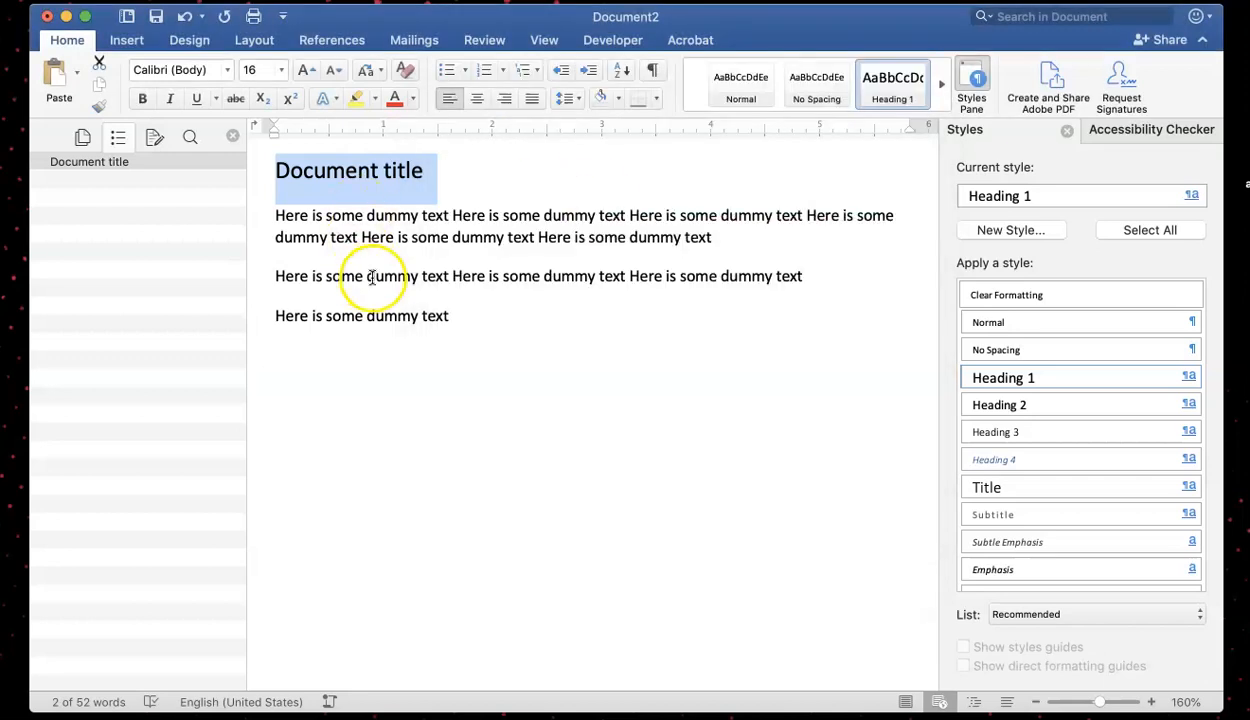
Step: Add an "Introduction" line after the first body paragraph and format it as Heading 2
left_click(778, 248)
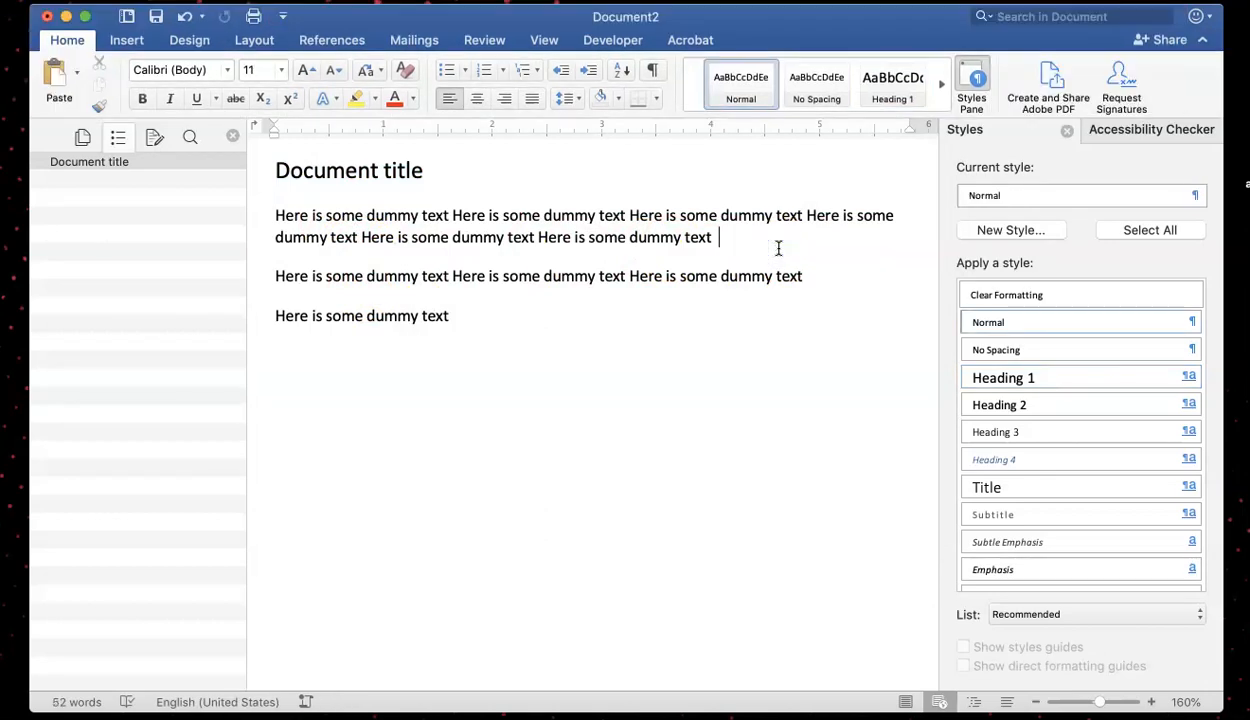
key("Return")
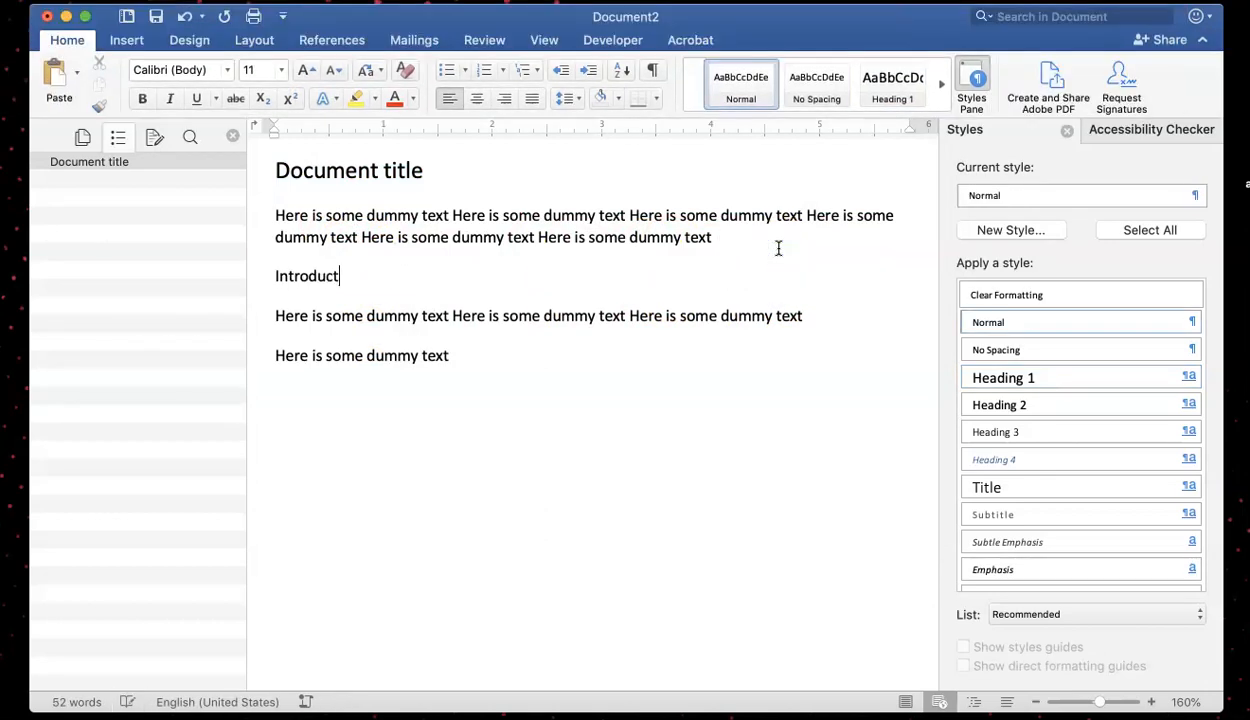
key("shift+Home")
left_click(1096, 405)
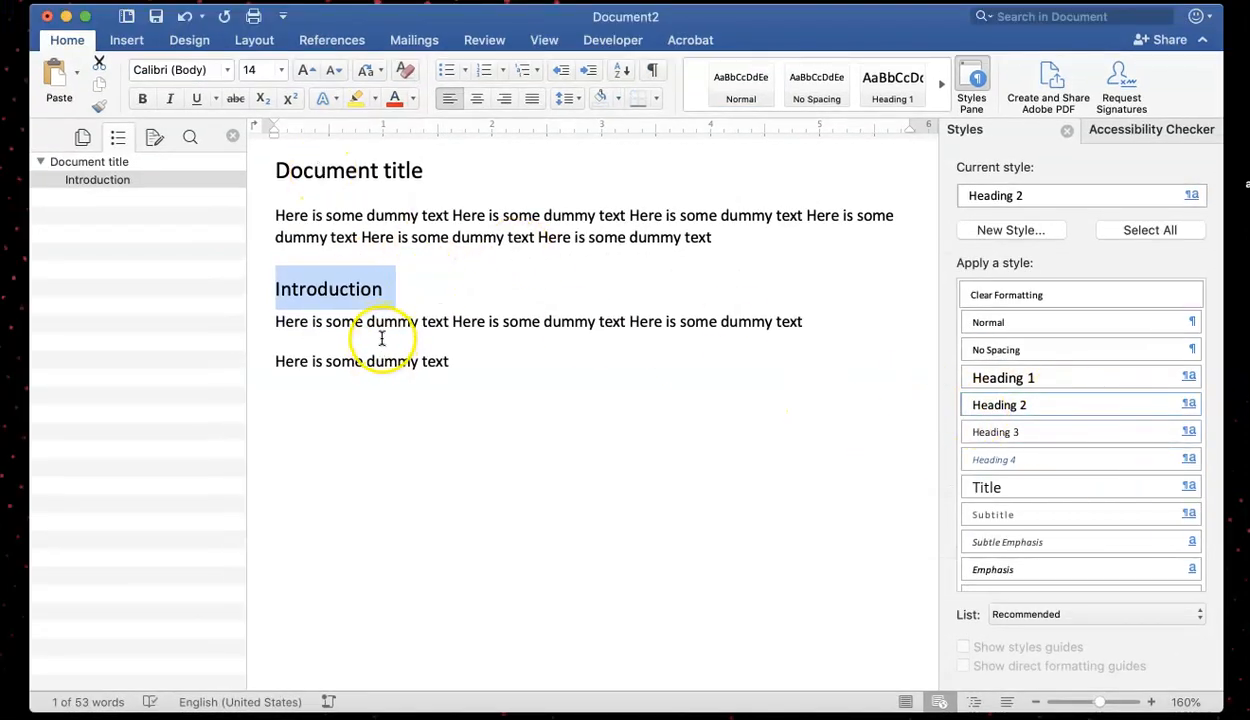
Step: Copy the dummy text under Introduction and paste it repeatedly to lengthen that paragraph and add another three-sentence paragraph below
key("Down")
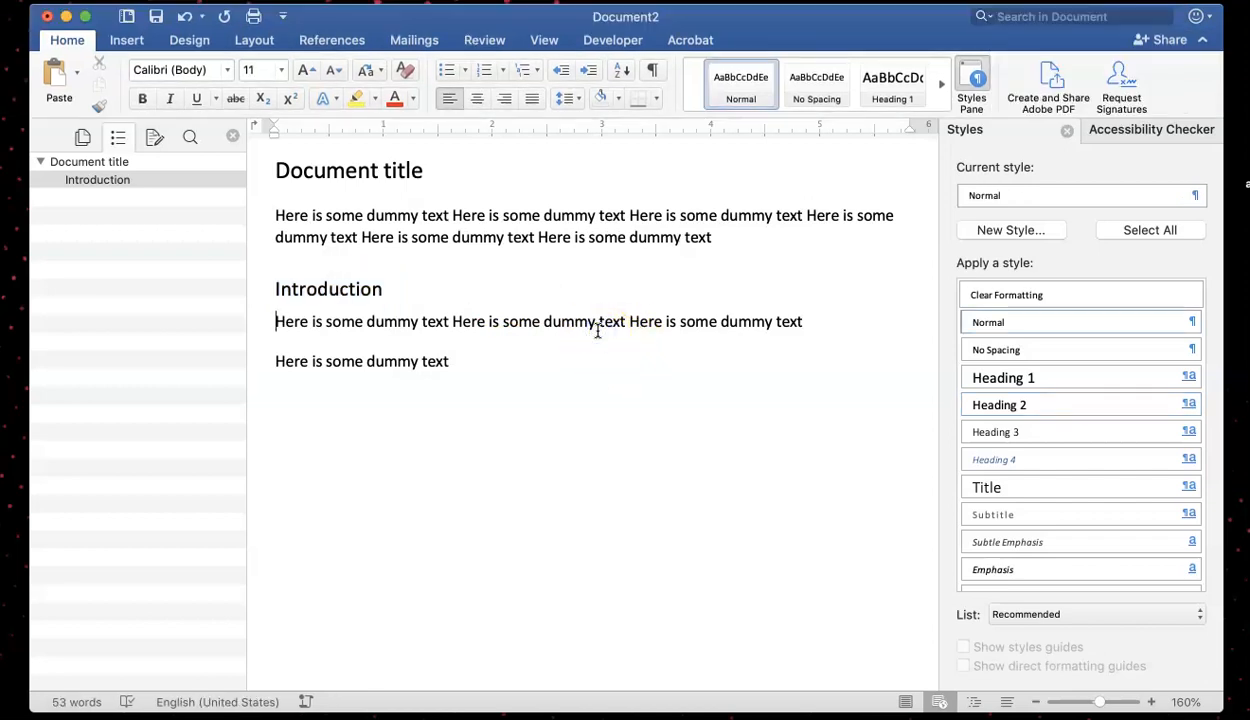
key("shift+Down")
key("super+c")
key("Right")
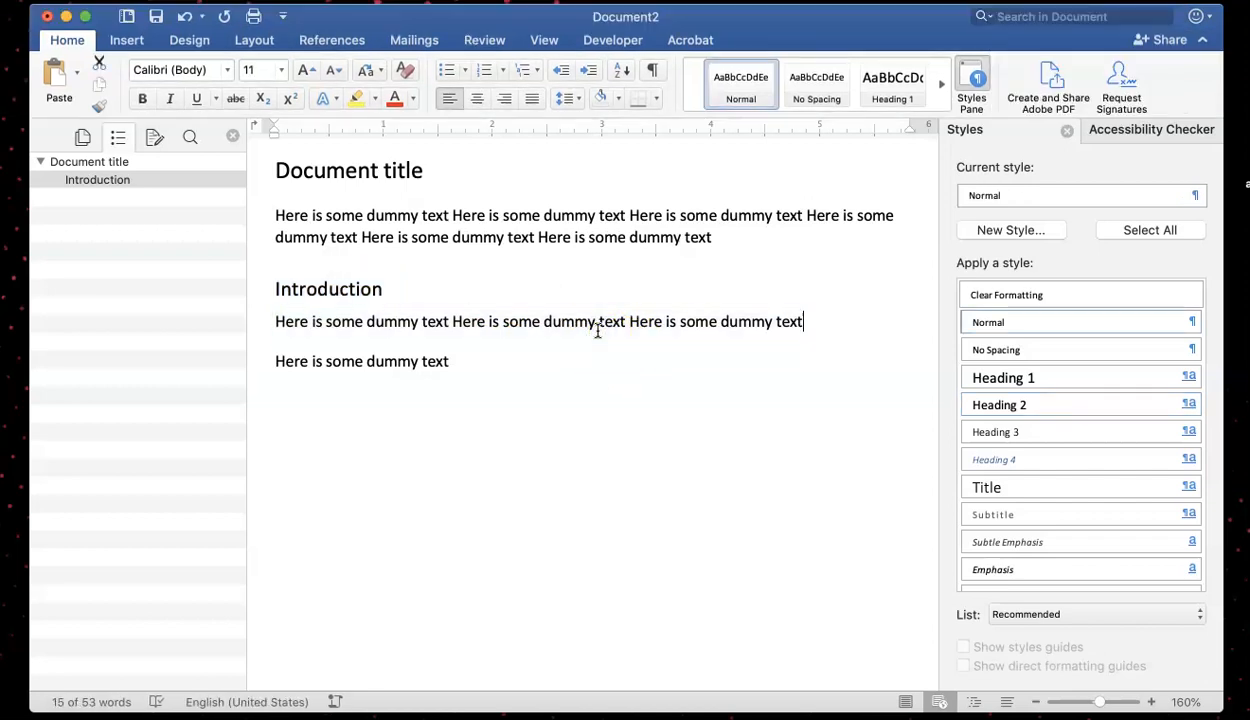
key("super+v")
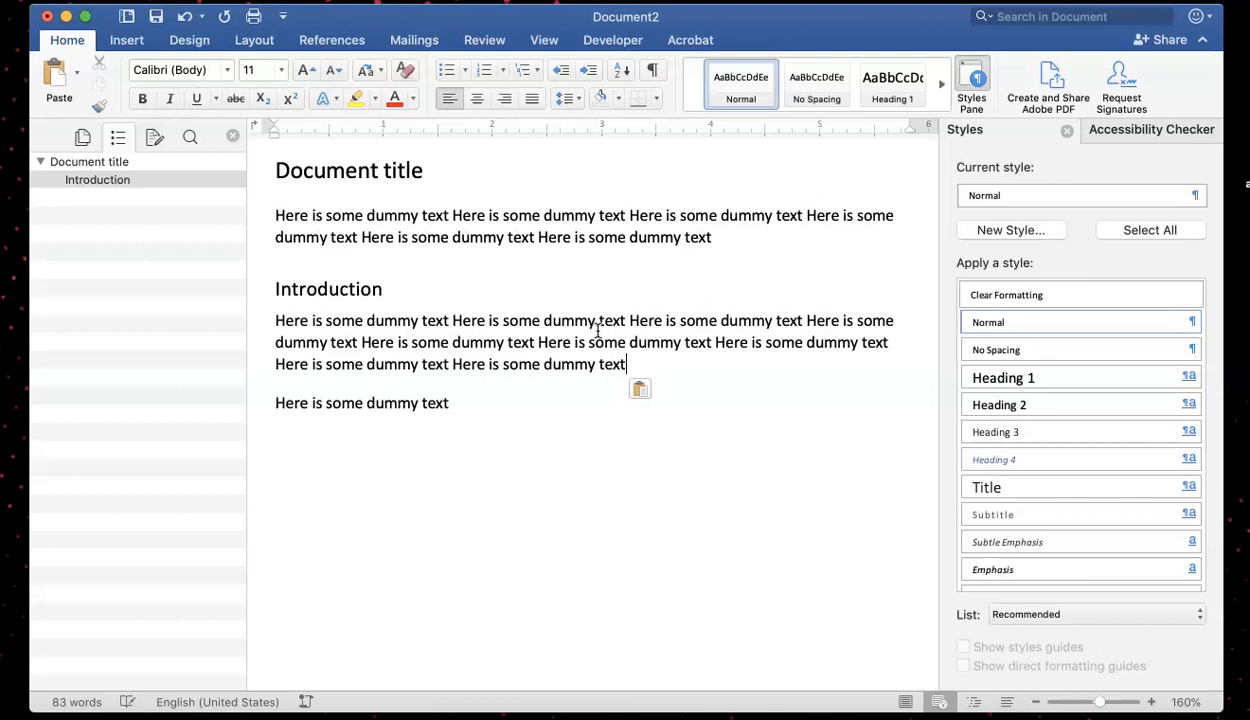
key("super+v")
key("Return")
key("super+v")
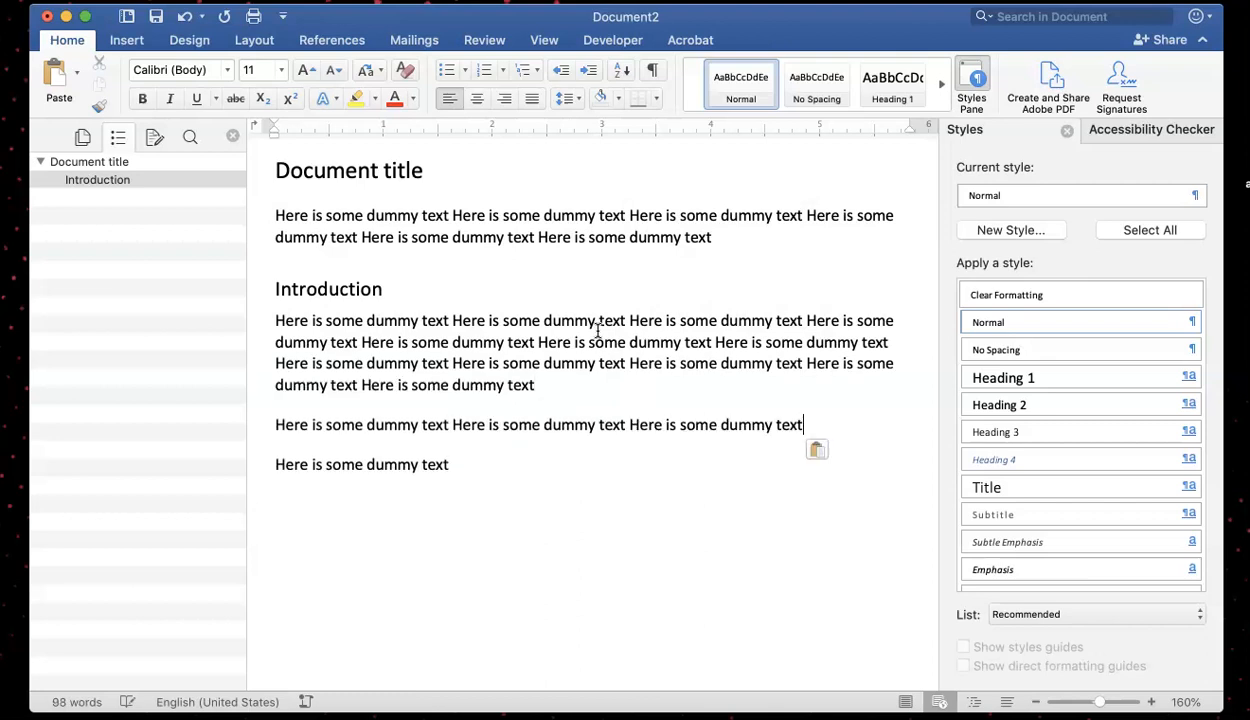
Step: Lengthen the second Introduction paragraph with more pasted dummy text, and paste a copy of that paragraph below the single dummy line
key("super+v")
key("super+v")
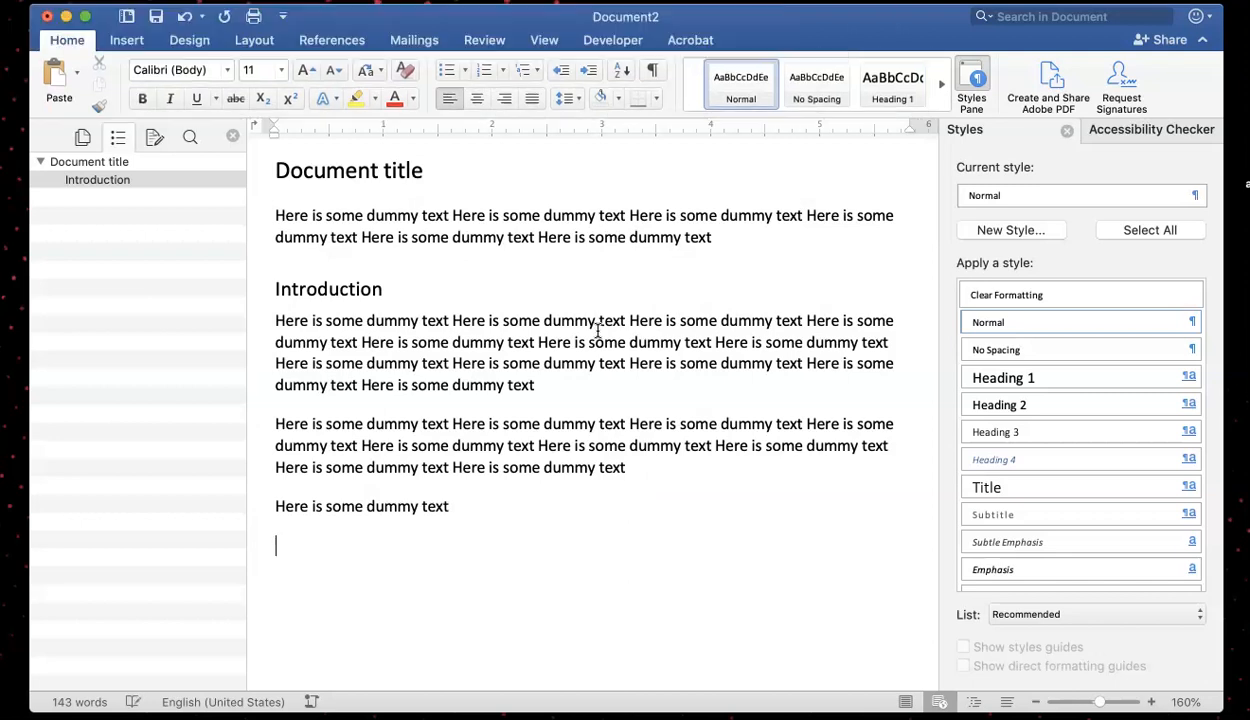
key("Up")
key("Up")
key("shift+Down")
key("shift+Down")
key("shift+Down")
key("super+c")
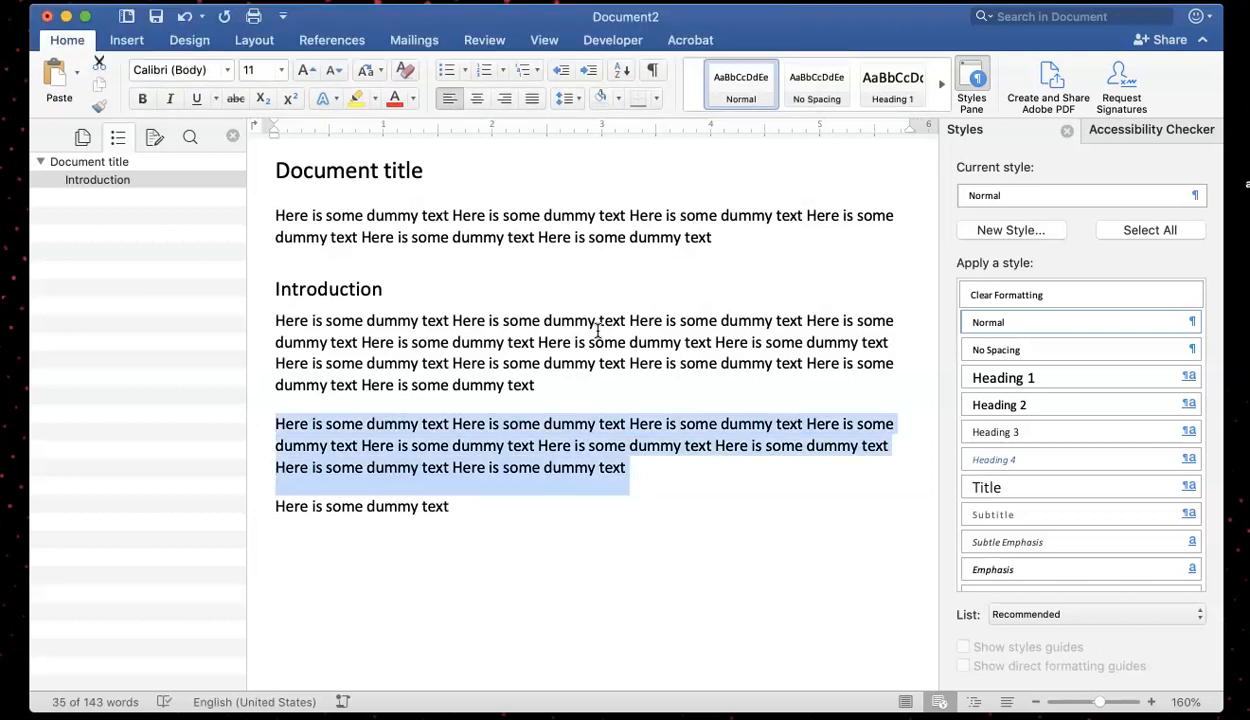
key("Down")
key("super+v")
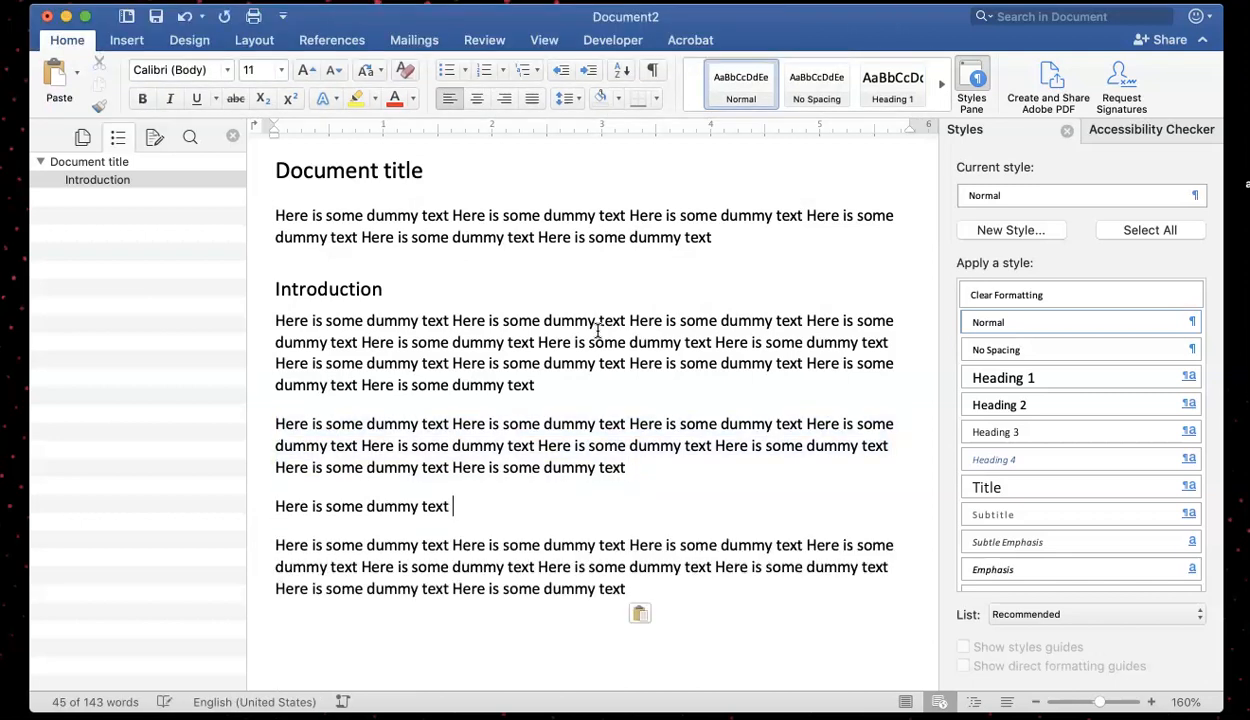
Step: Replace the single dummy line between the last two paragraphs with "First major detail section" and format it as Heading 2
key("shift+Home")
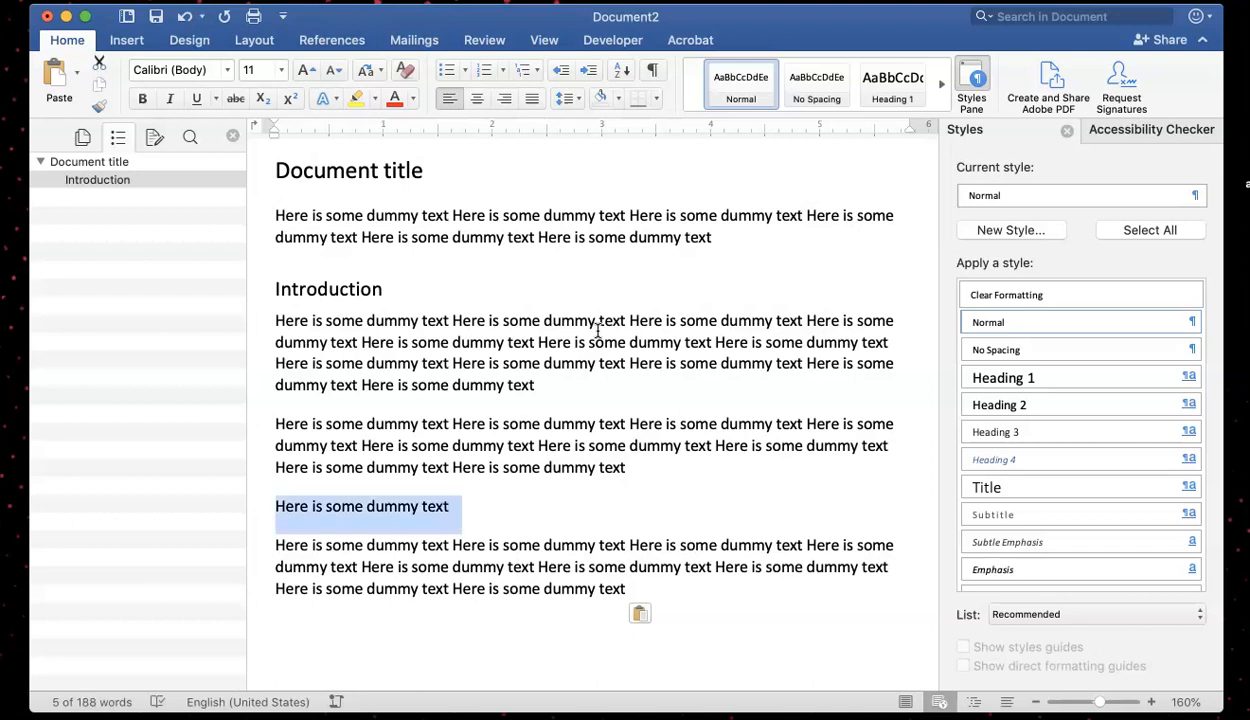
type("First major section")
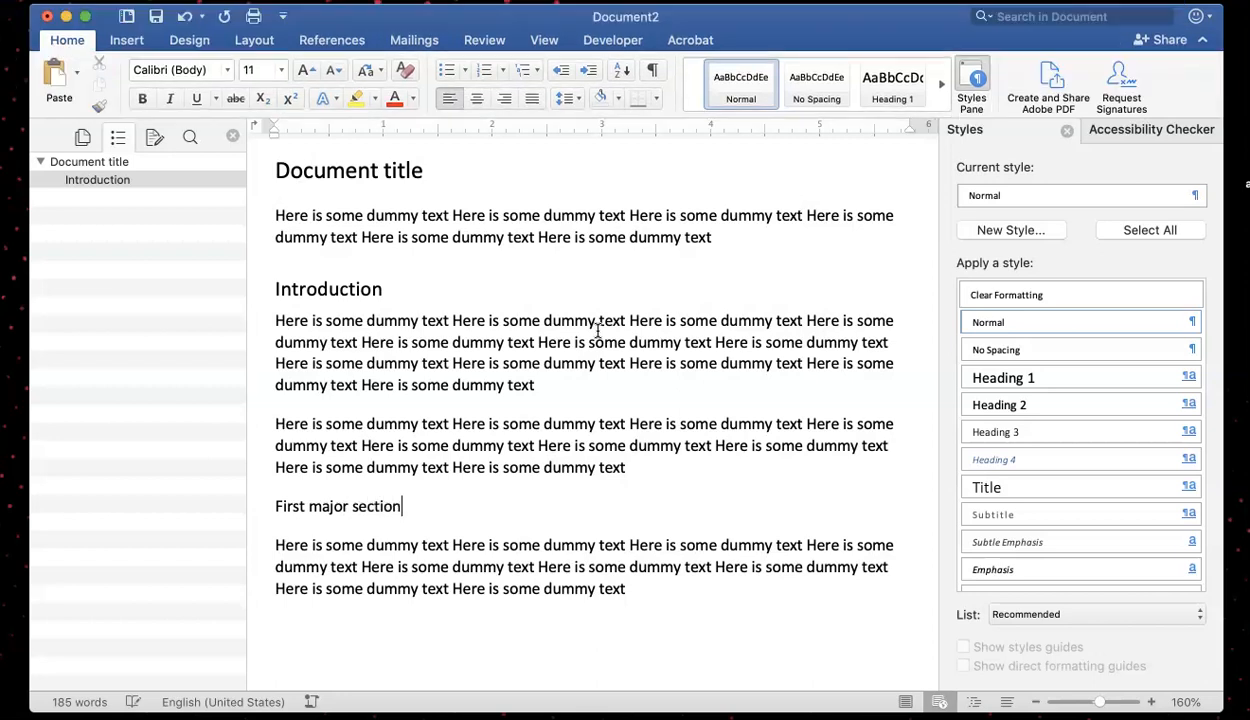
type("detail")
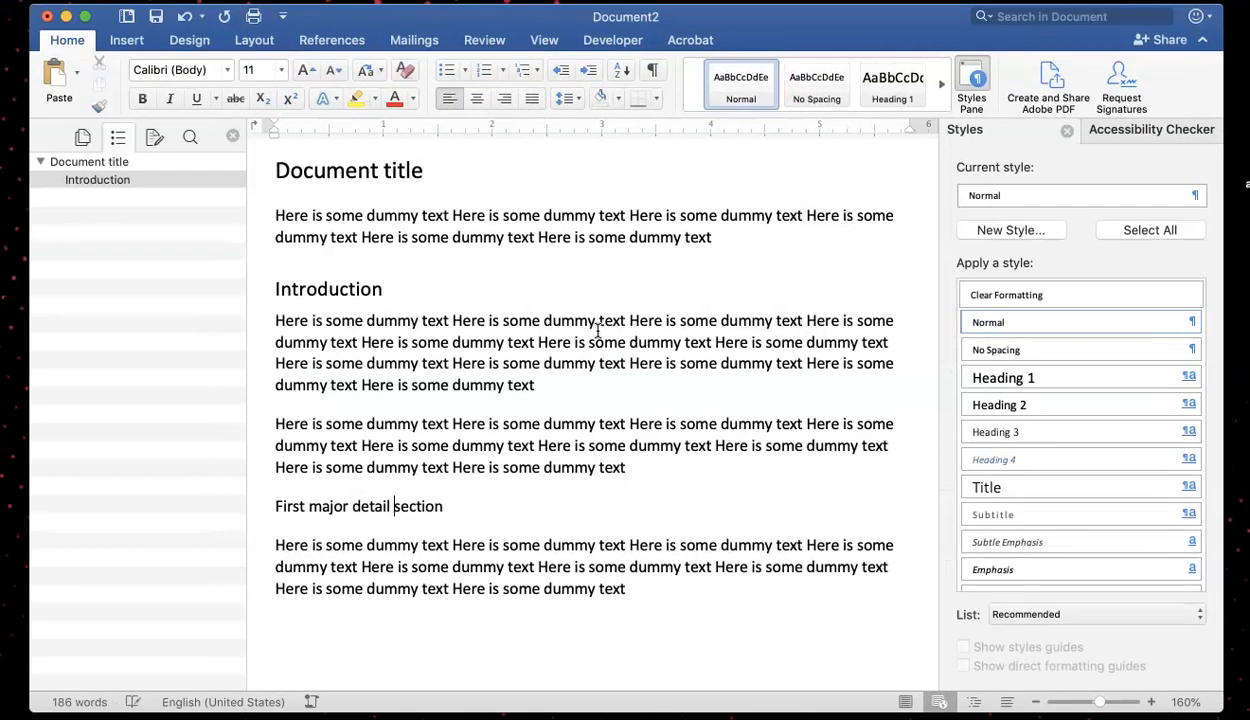
key("Home")
key("shift+Down")
left_click(1070, 405)
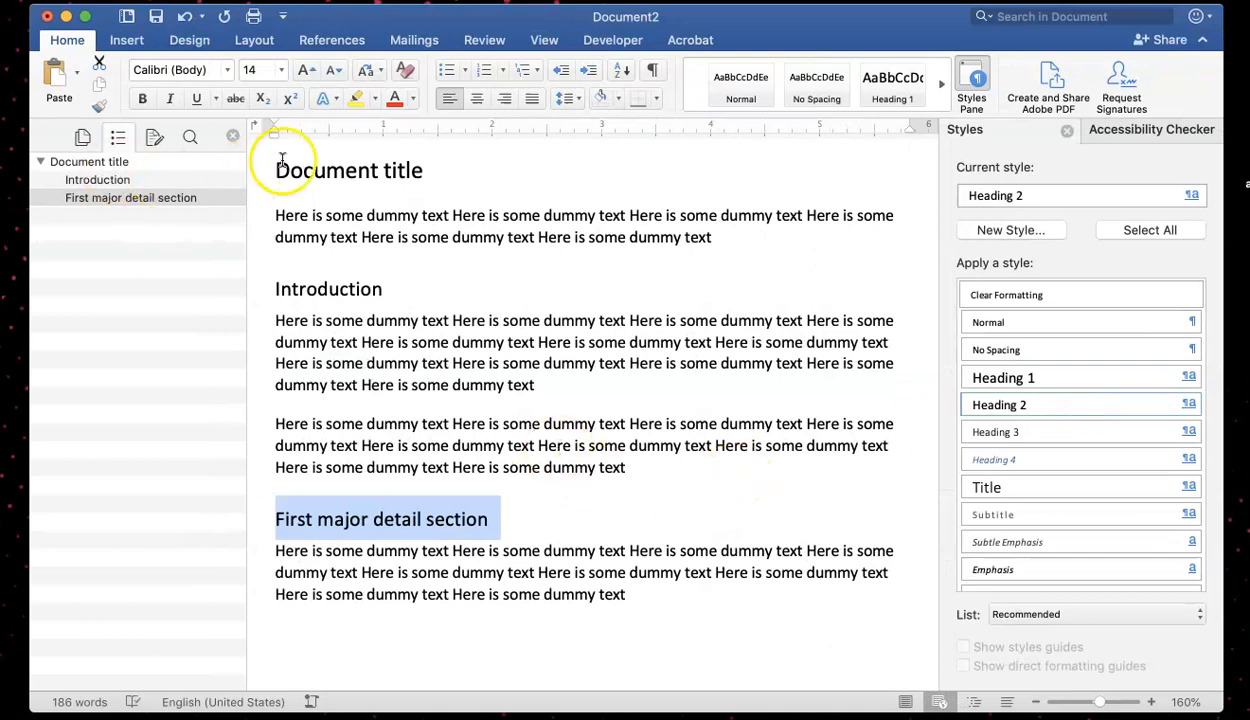
Step: Check which heading styles are applied to the "Document title" and "Introduction" lines and how they are nested in the document map
left_click(320, 171)
key("Home")
key("shift+End")
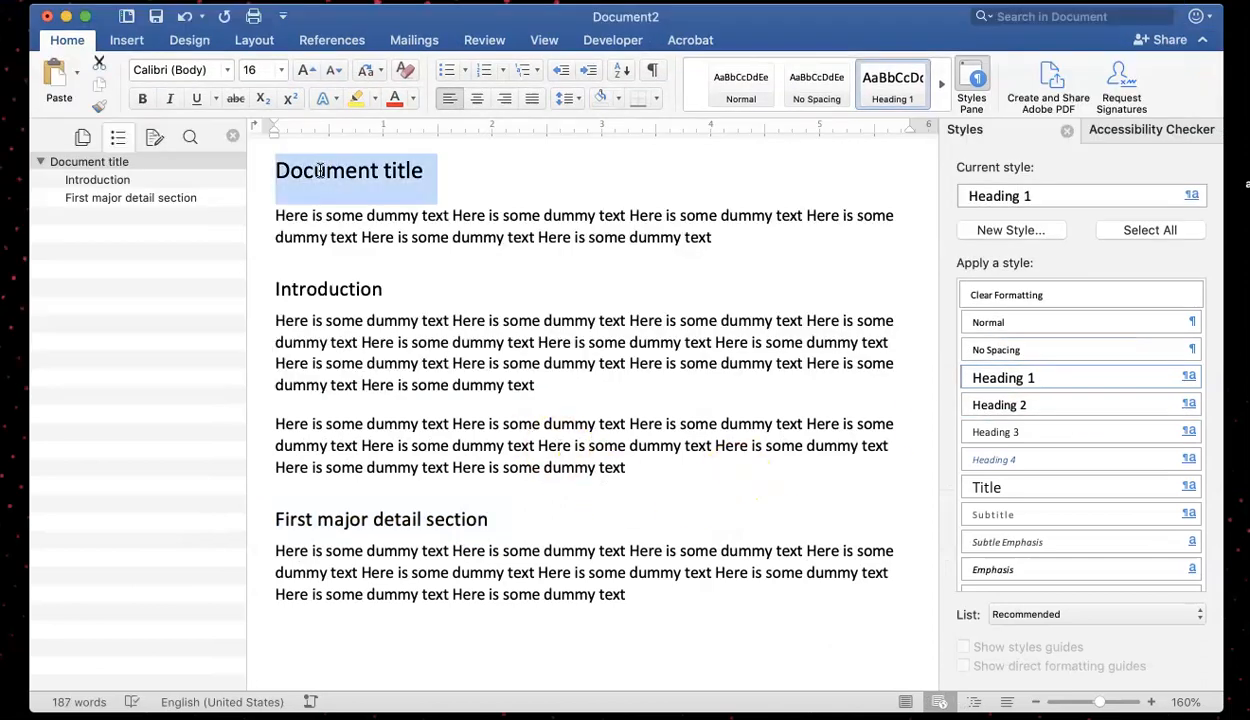
key("Down")
key("Down")
key("Down")
key("Down")
key("Up")
key("shift+Home")
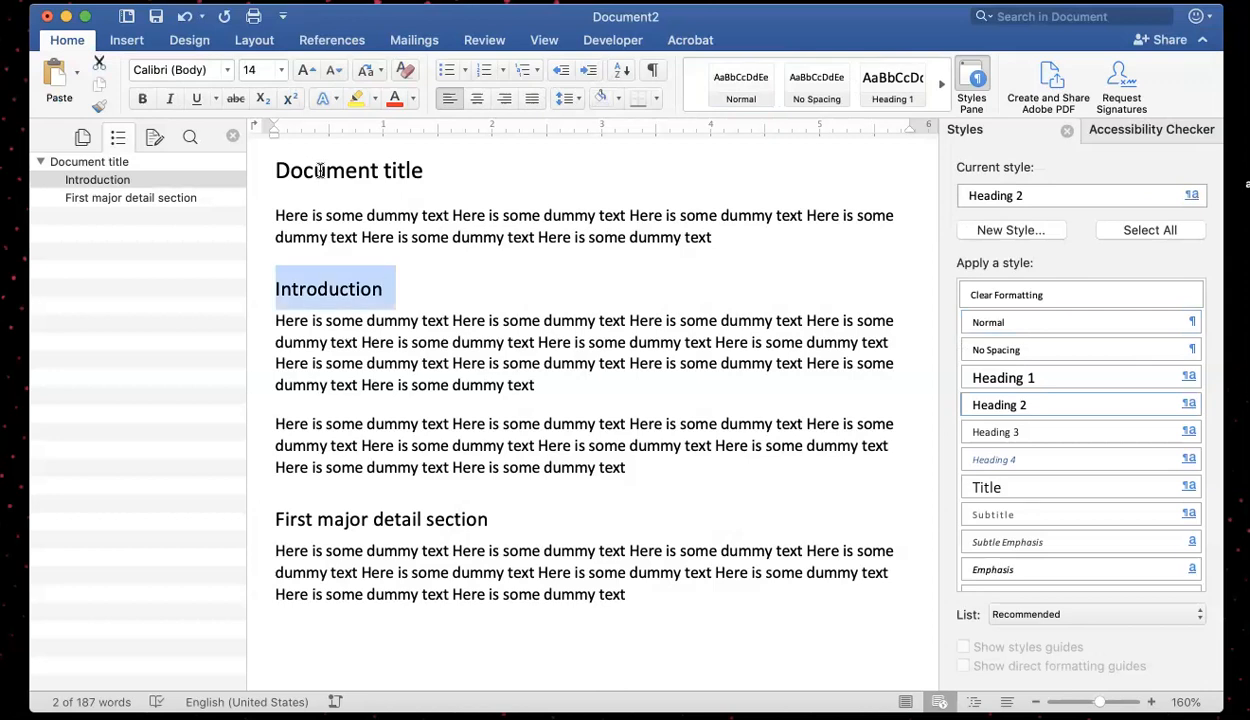
left_click(181, 163)
double_click(316, 171)
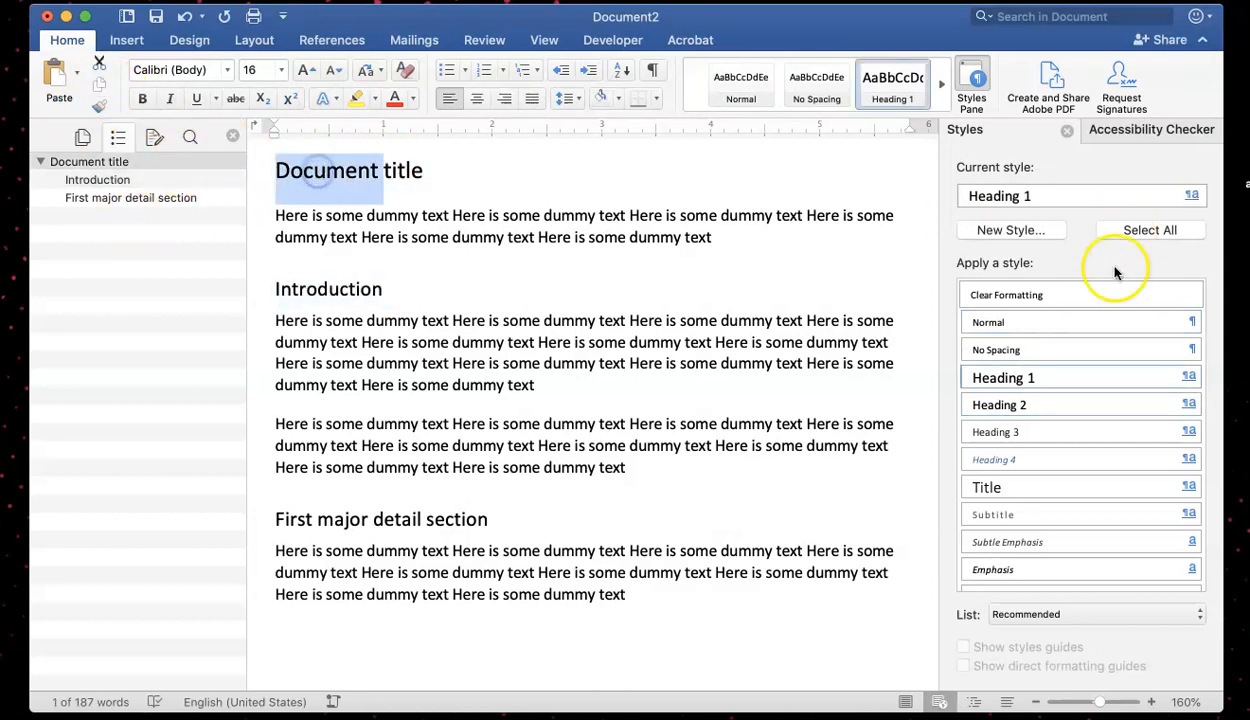
left_click(252, 171)
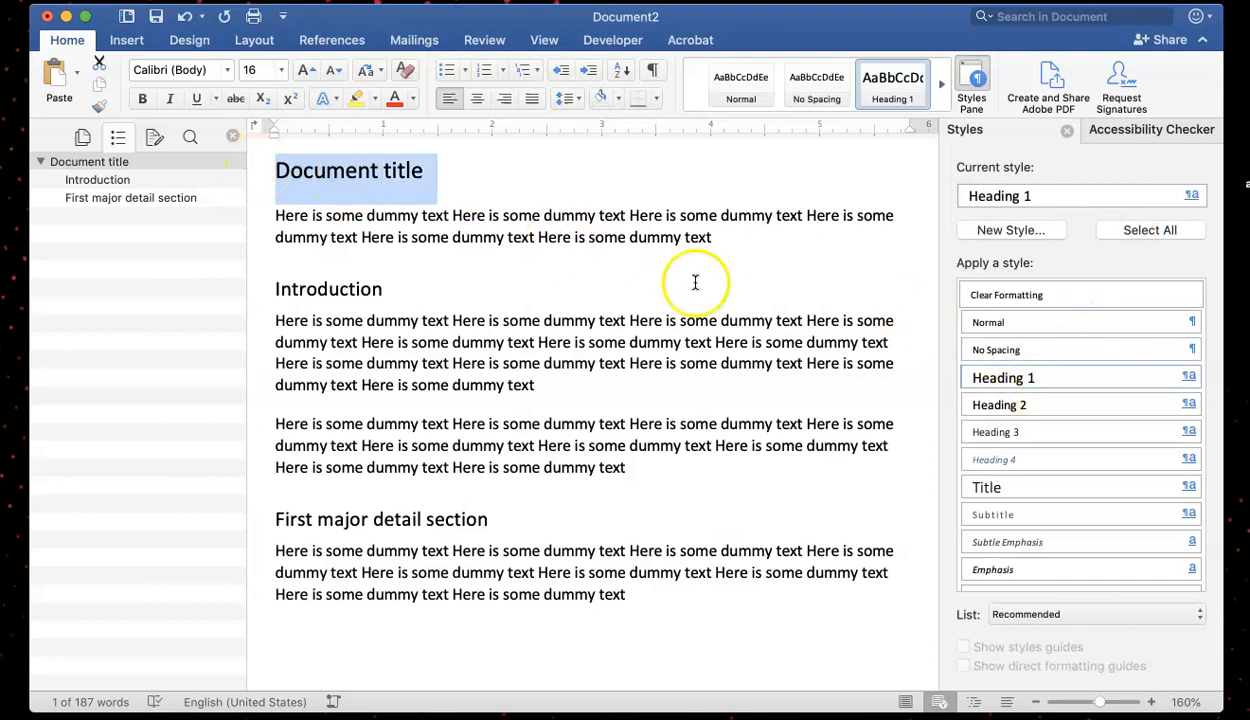
left_click(97, 181)
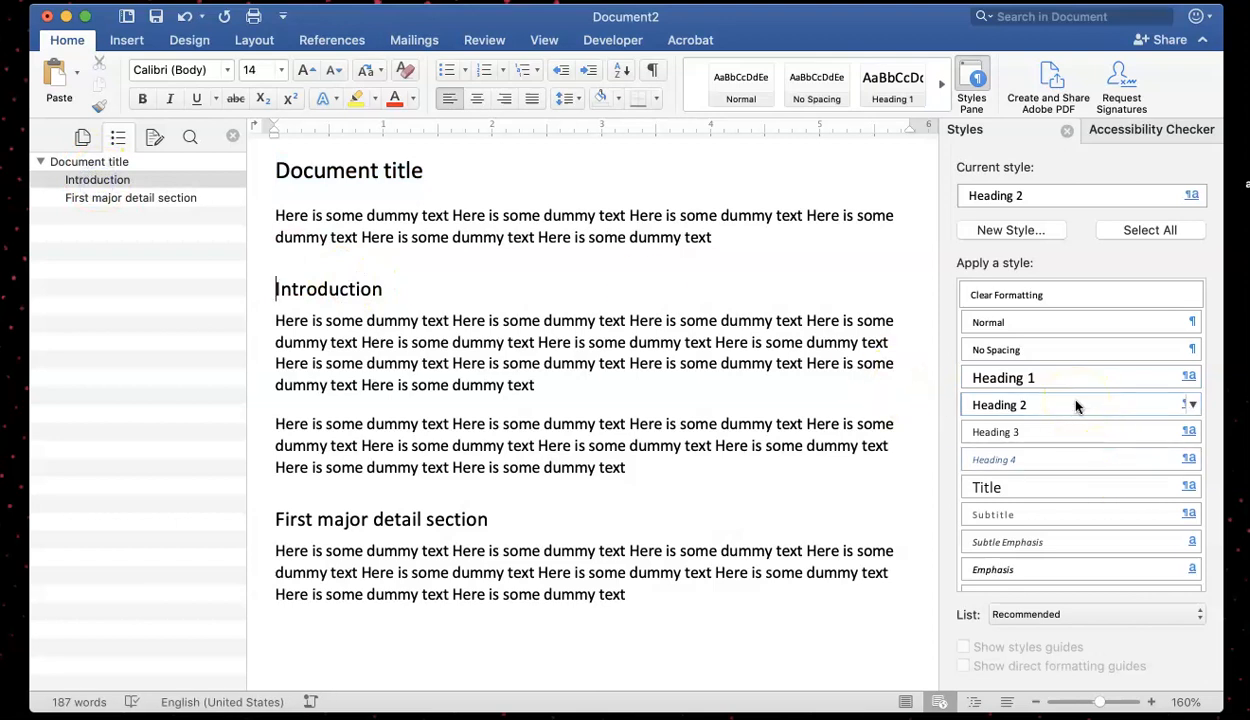
mouse_move(1076, 405)
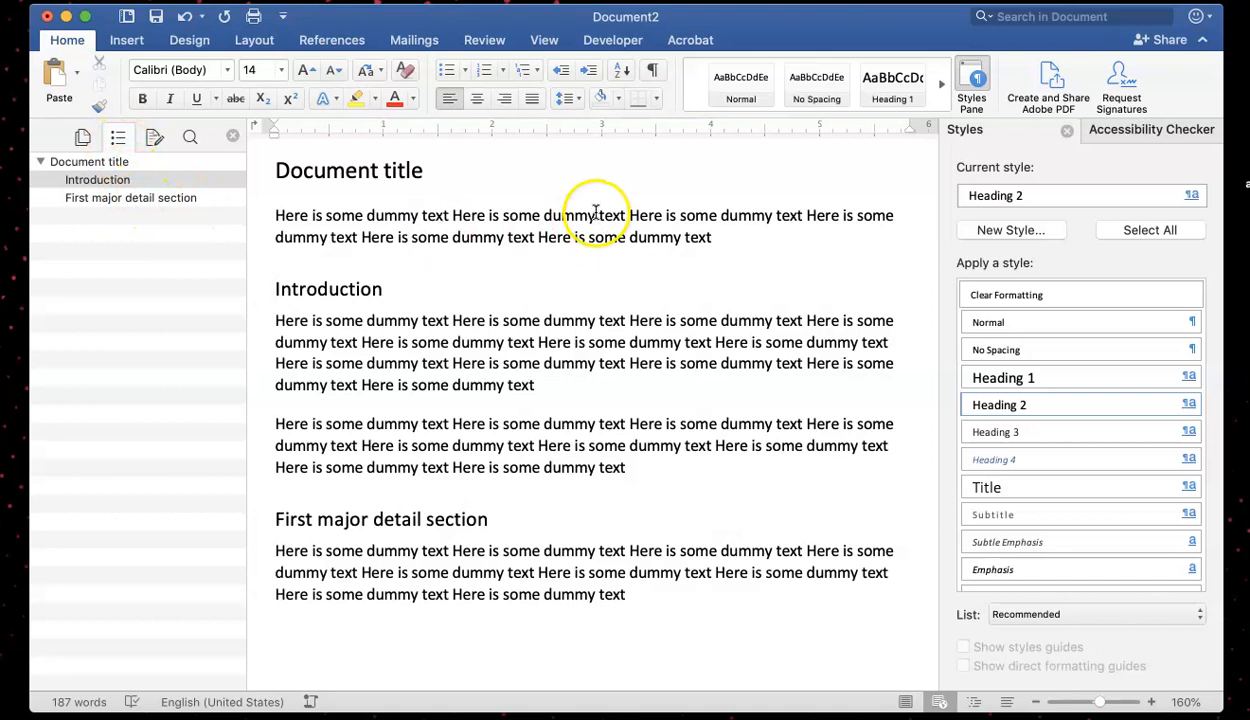
Step: With the accessibility results shown, add repeated spaces and two blank lines after the first body paragraph
left_click(1128, 130)
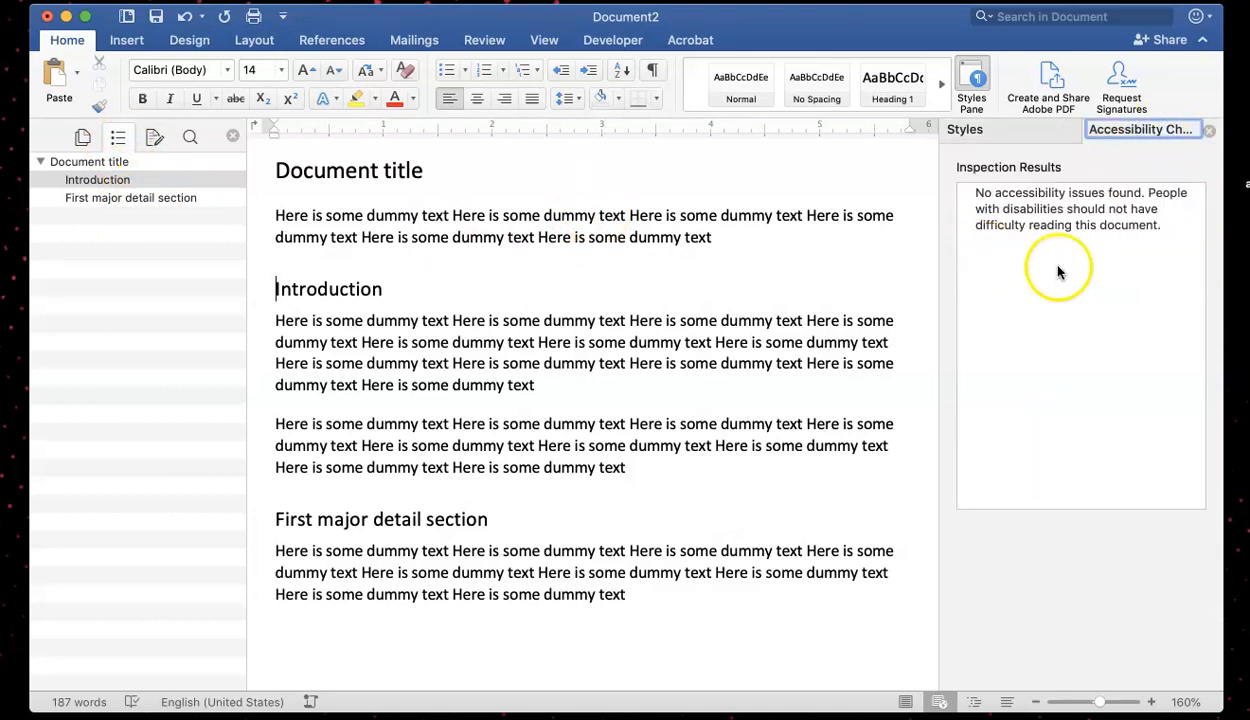
left_click(765, 238)
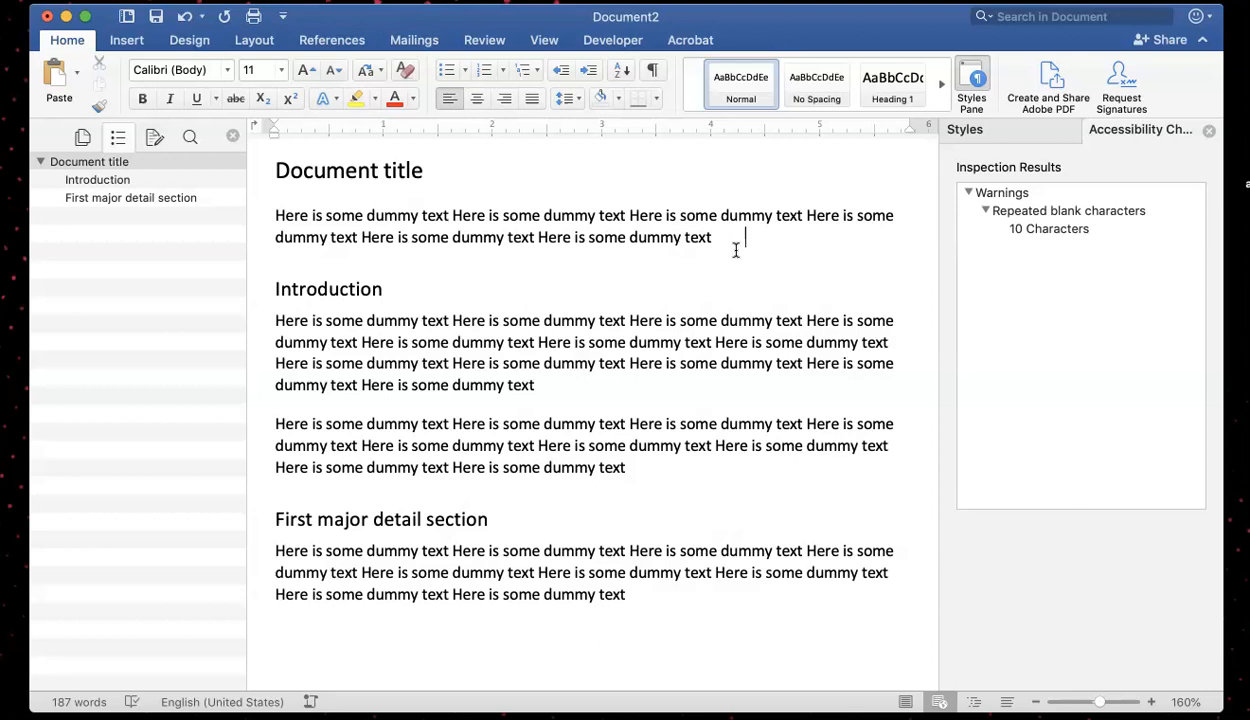
left_click(746, 231)
key("Return")
key("Return")
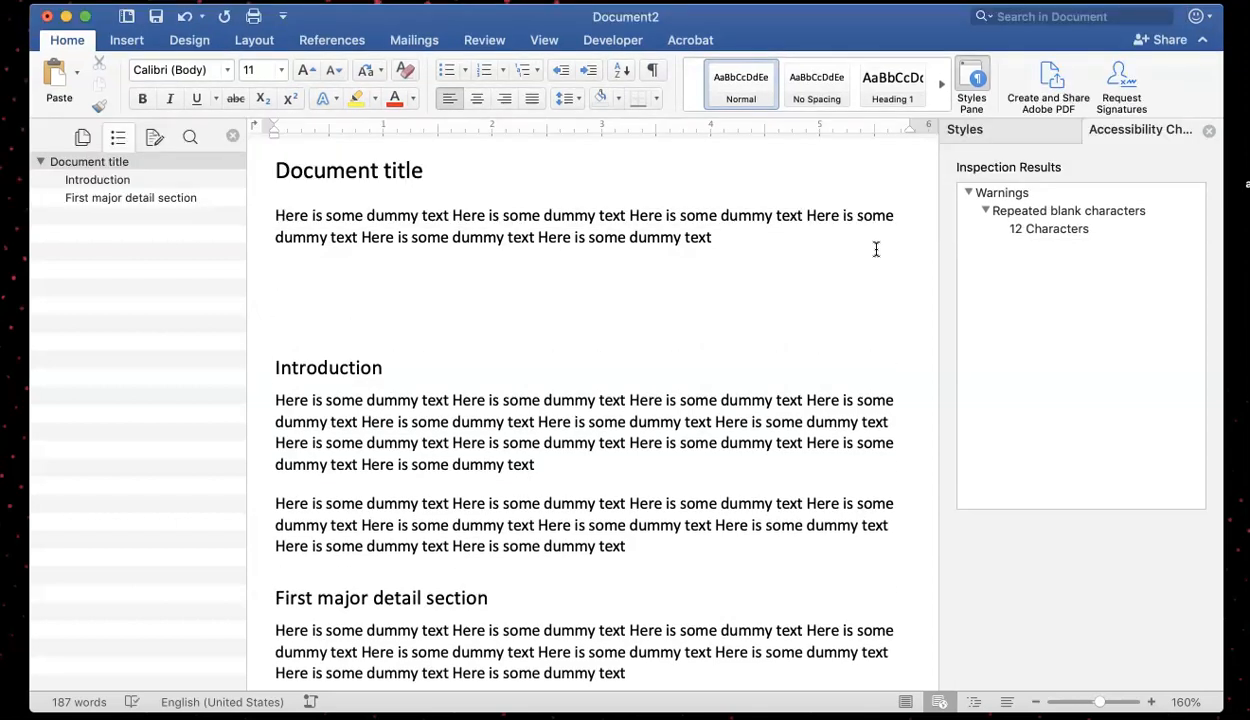
Step: Delete the blank lines and repeated spaces after the first body paragraph and check the accessibility results again
key("shift+Up")
key("shift+Up")
key("shift+Down")
key("BackSpace")
key("BackSpace")
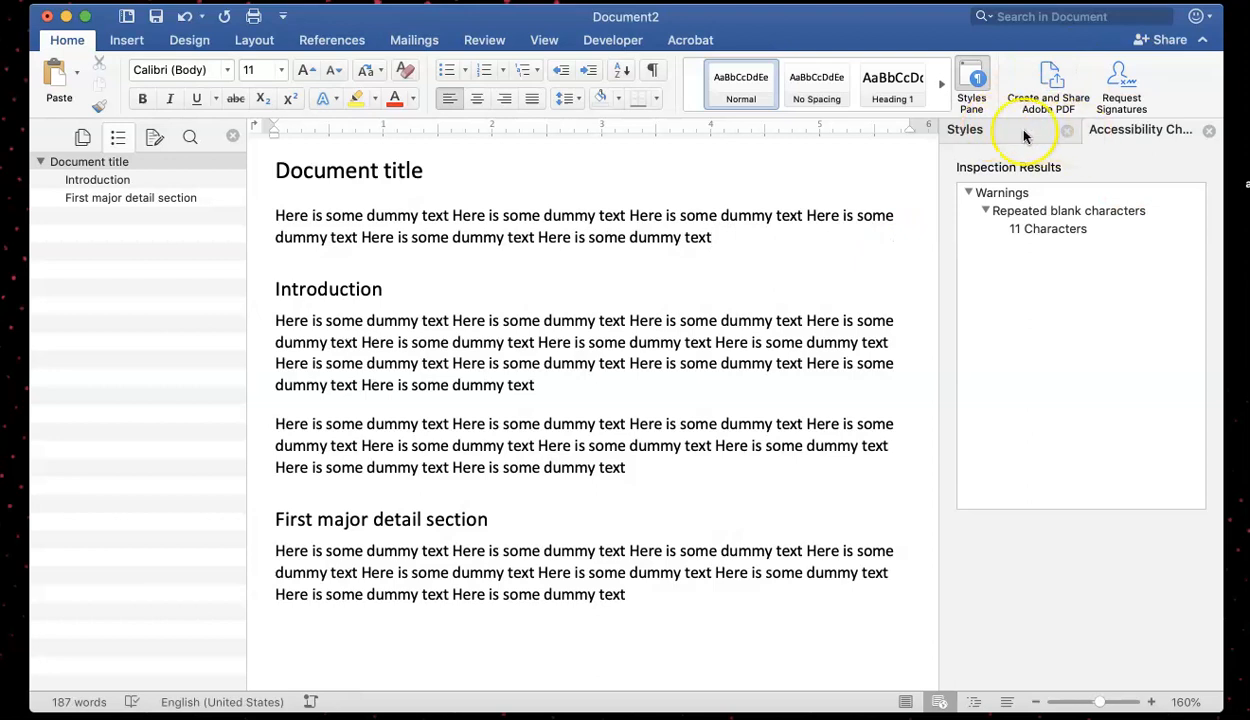
left_click(753, 363)
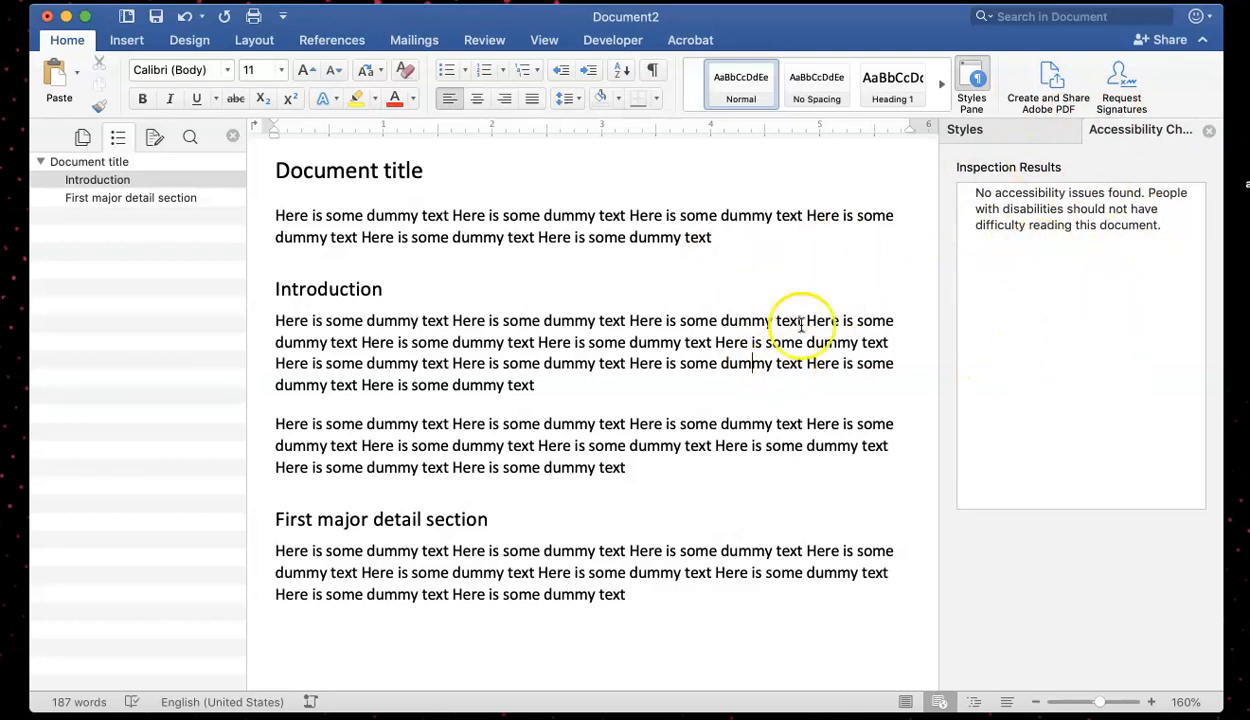
Step: Show the Styles pane again and review the accessibility check command and the document map
left_click(986, 131)
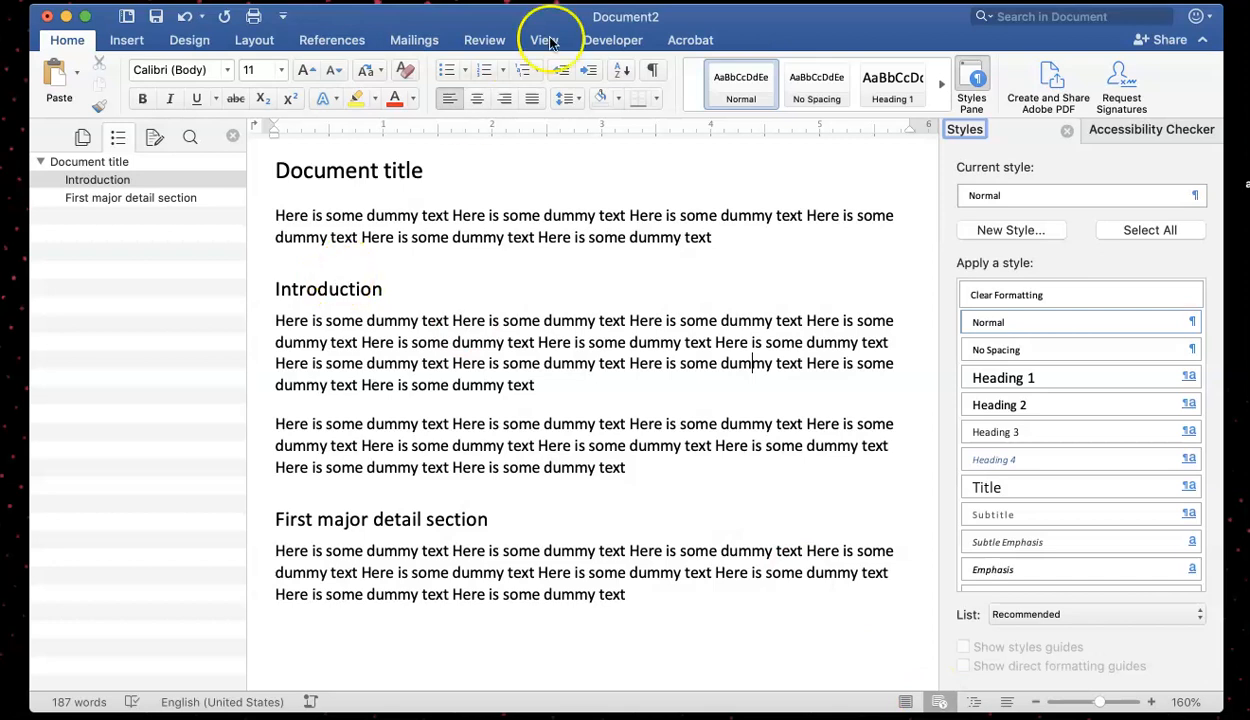
left_click(490, 40)
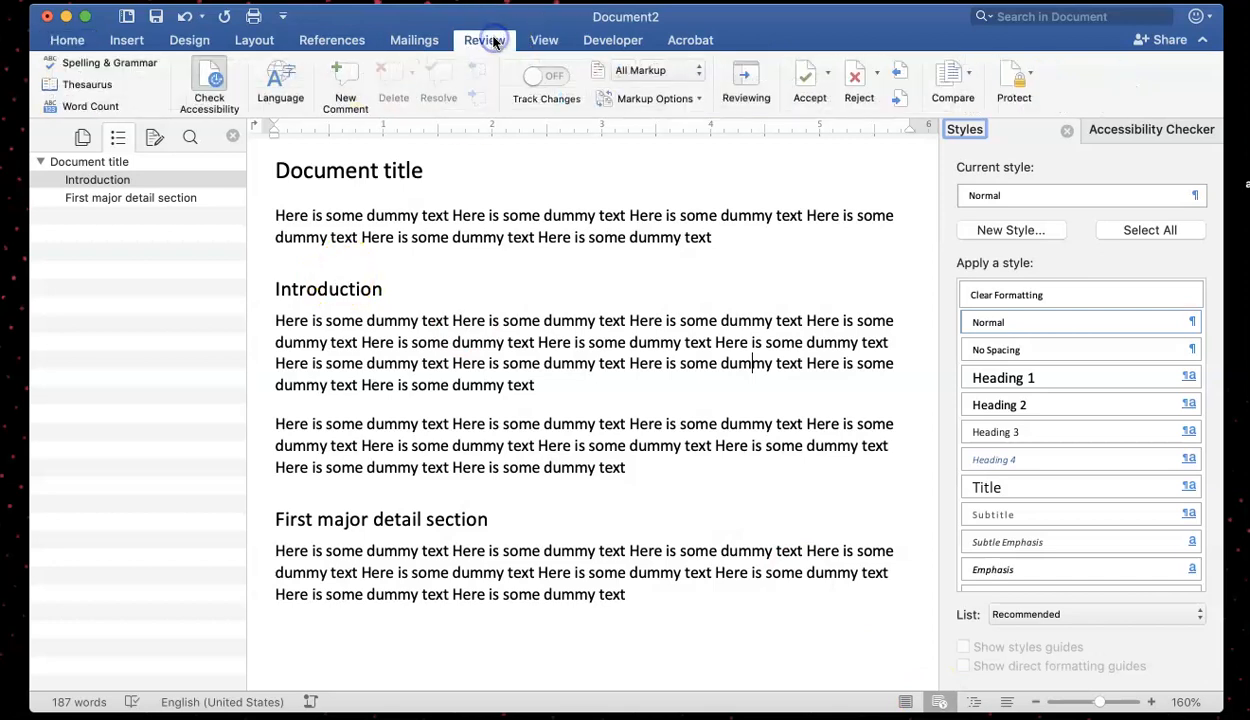
left_click(210, 80)
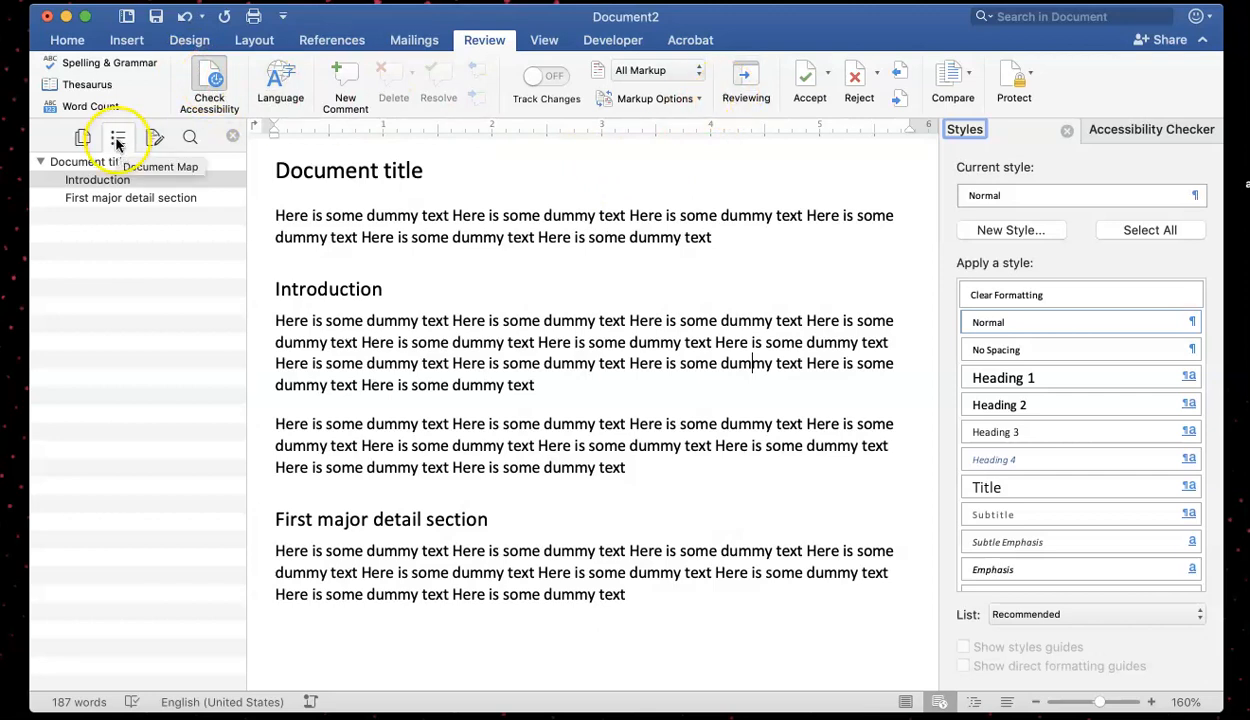
left_click(70, 40)
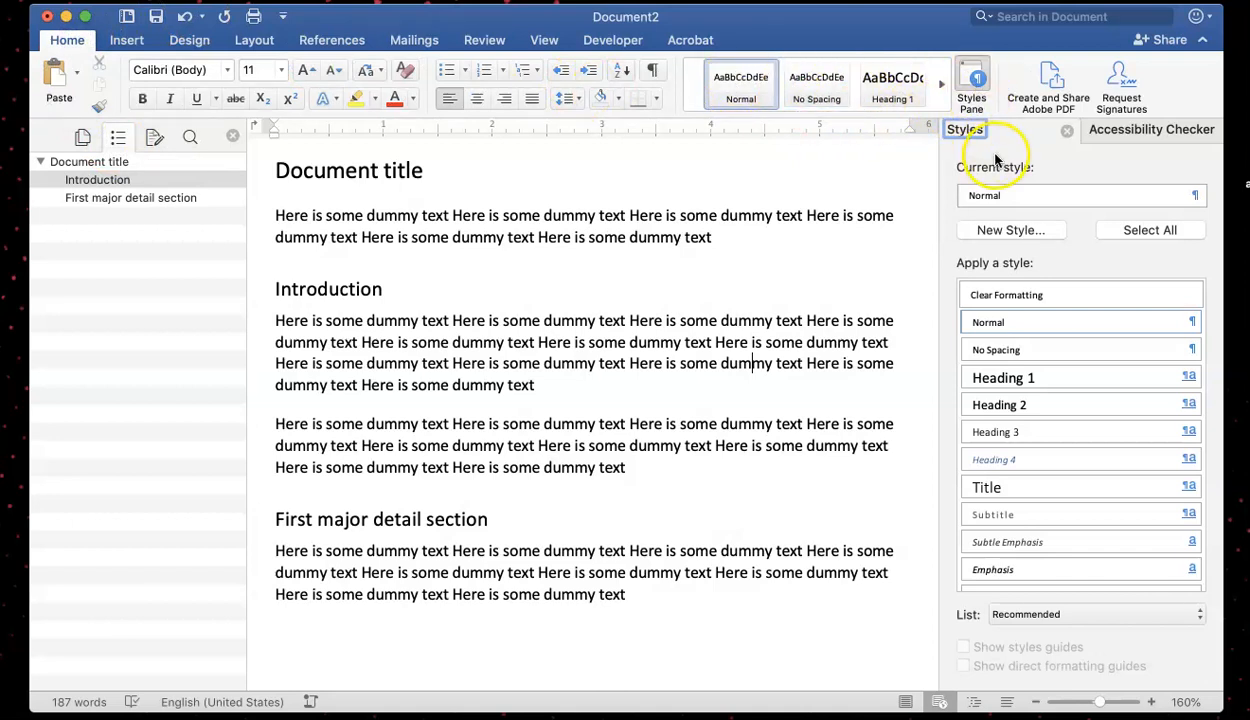
left_click(443, 308)
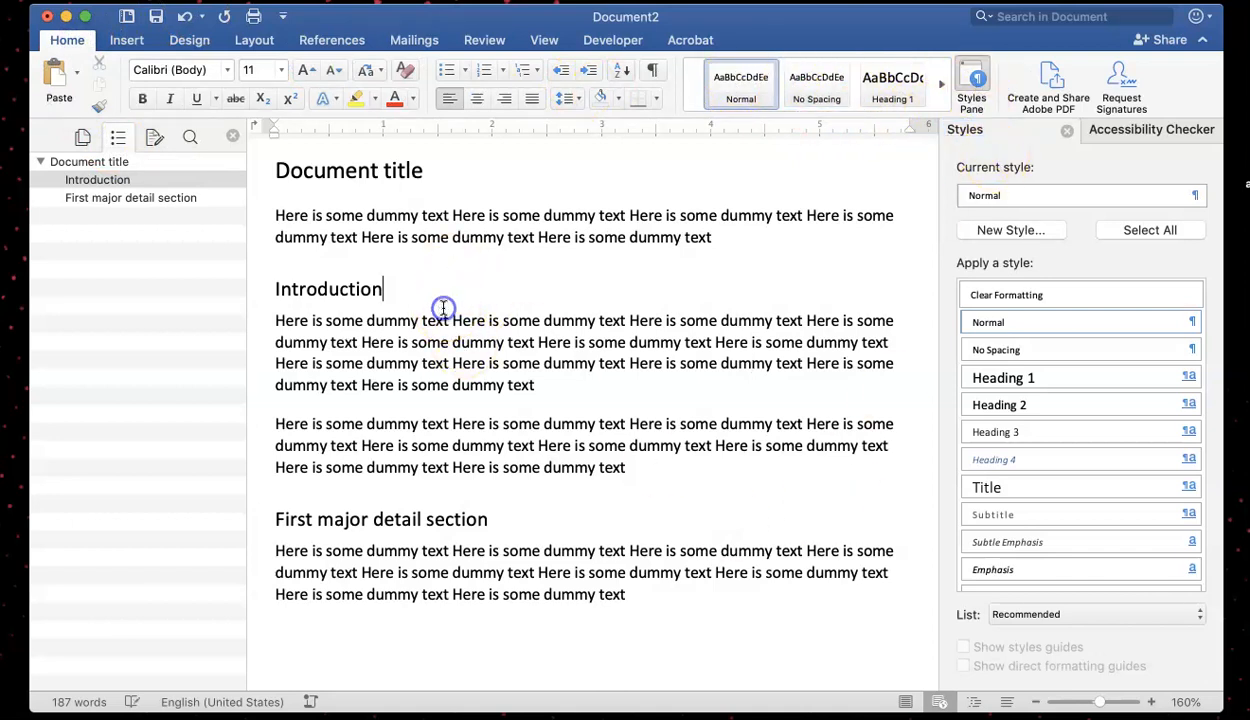
Step: Review the title and author in the summary of the document properties, and close them without changes
left_click(112, 0)
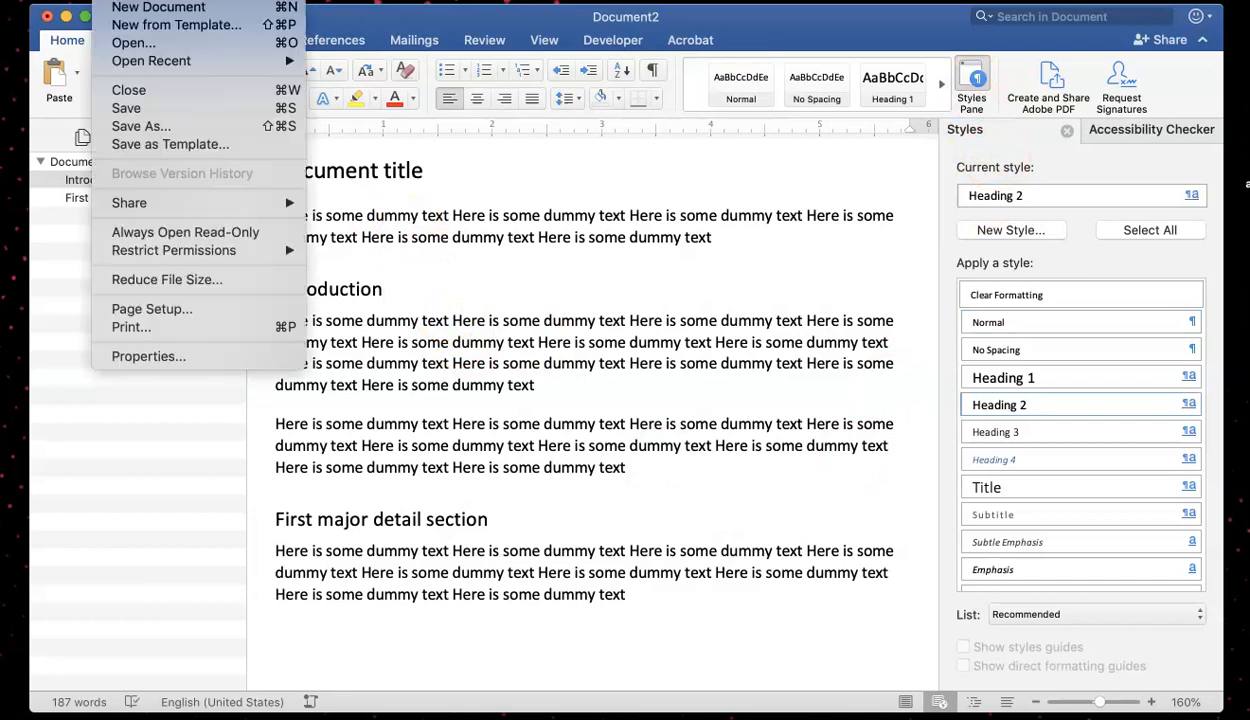
left_click(168, 357)
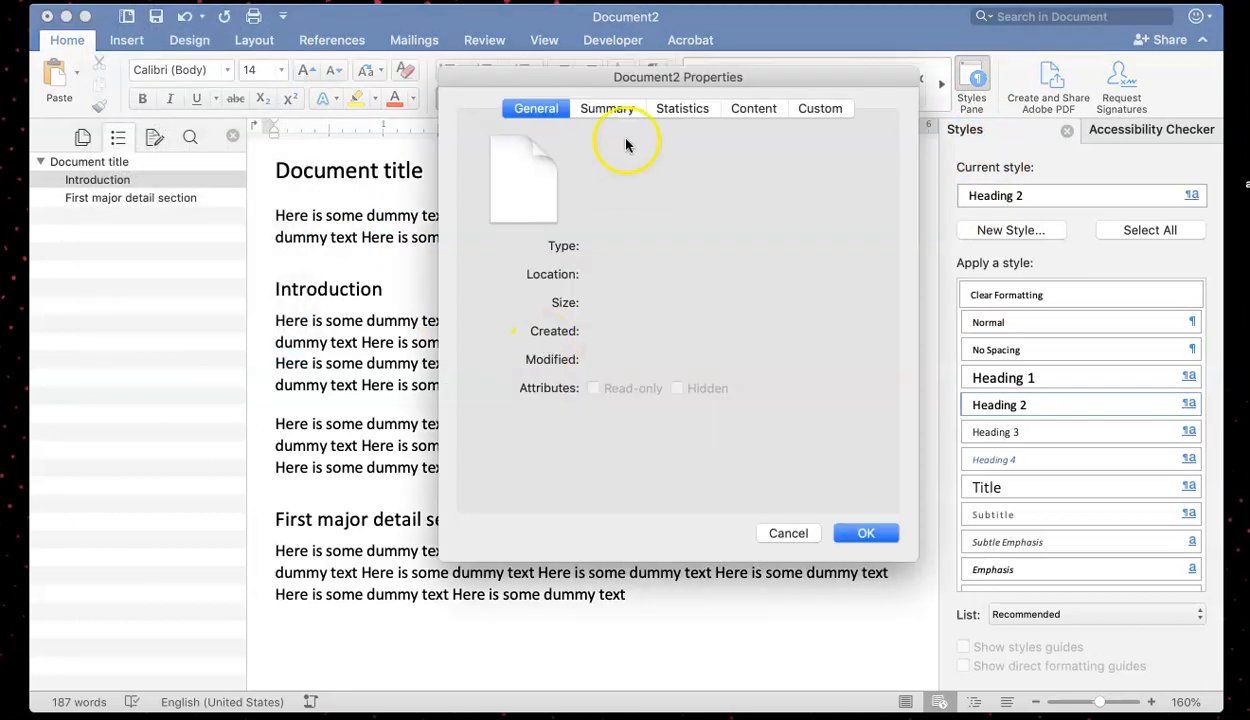
left_click(614, 108)
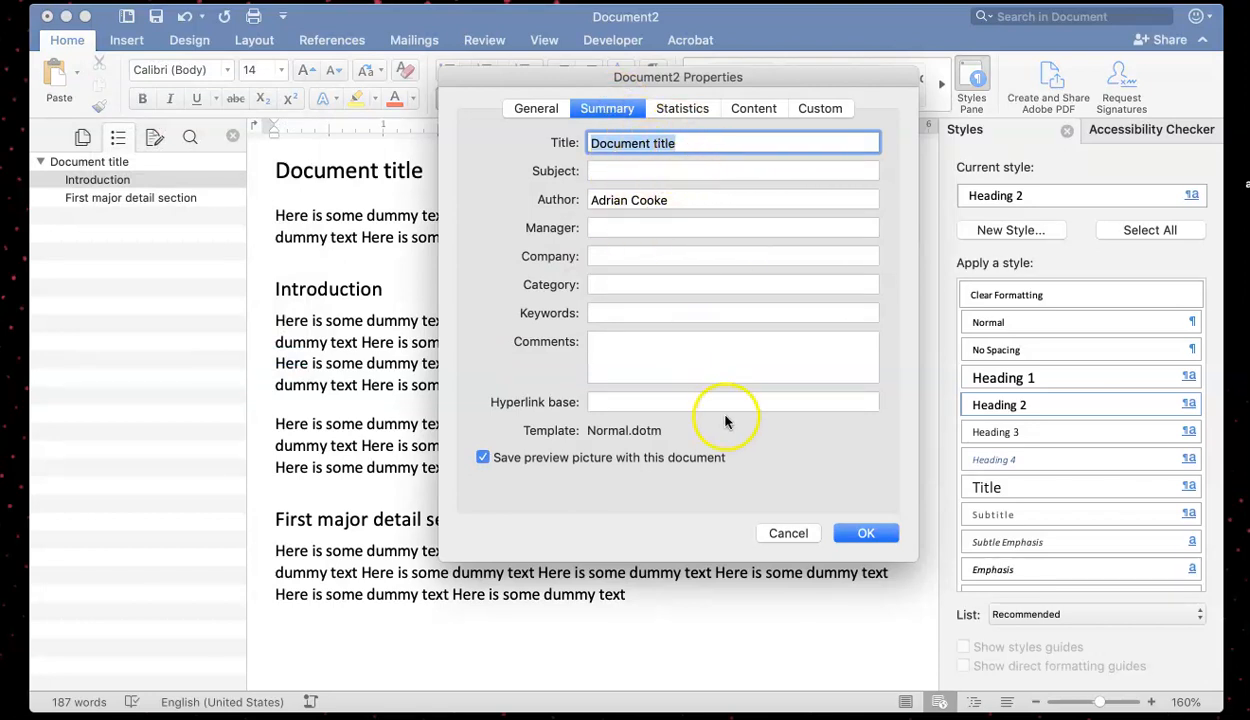
left_click(800, 536)
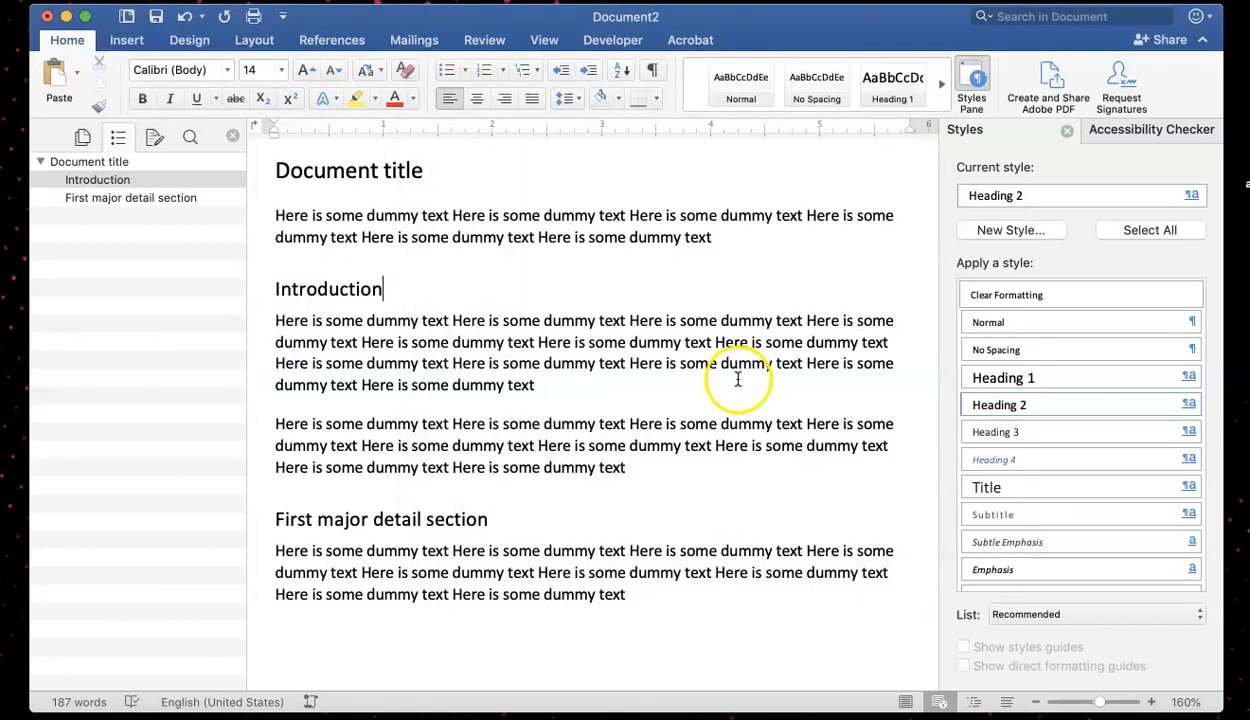